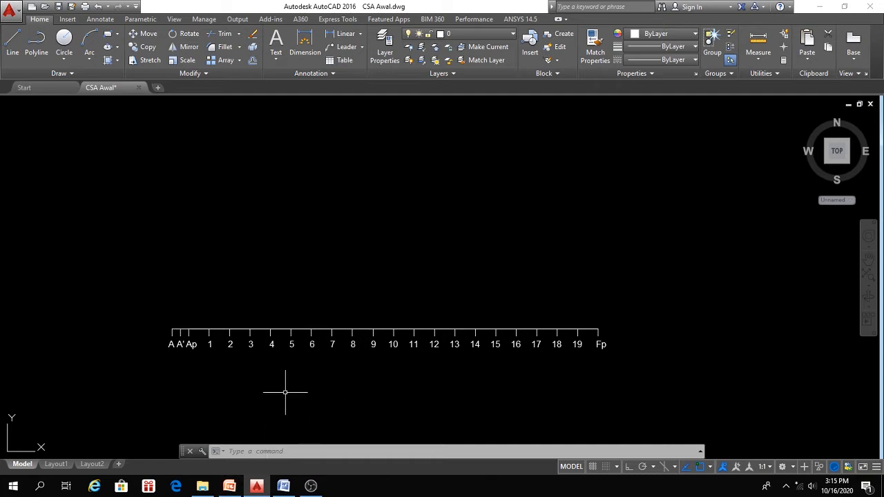
Switch to PowerPoint and copy the completed A/2T table from slide 3.
left_click(229, 486)
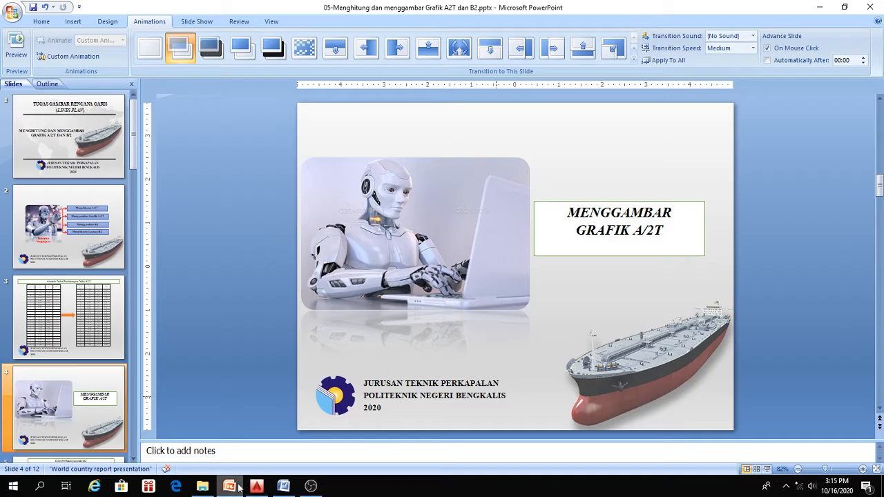
left_click(94, 314)
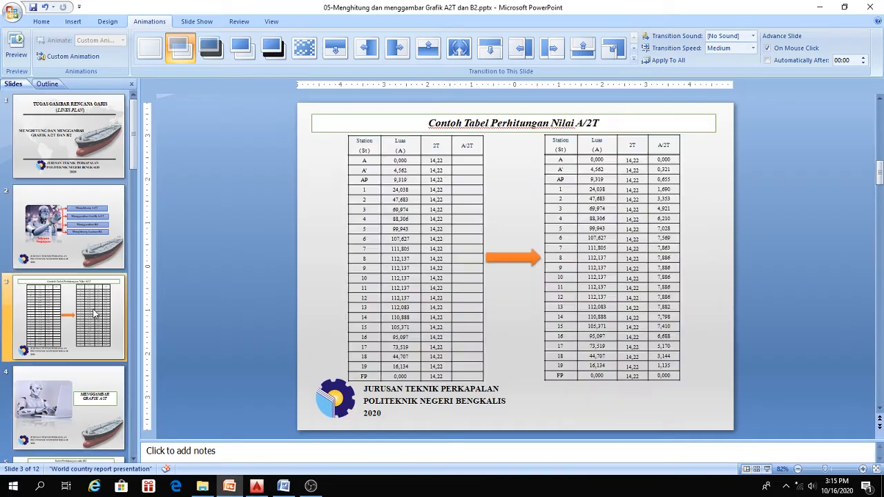
left_click(615, 173)
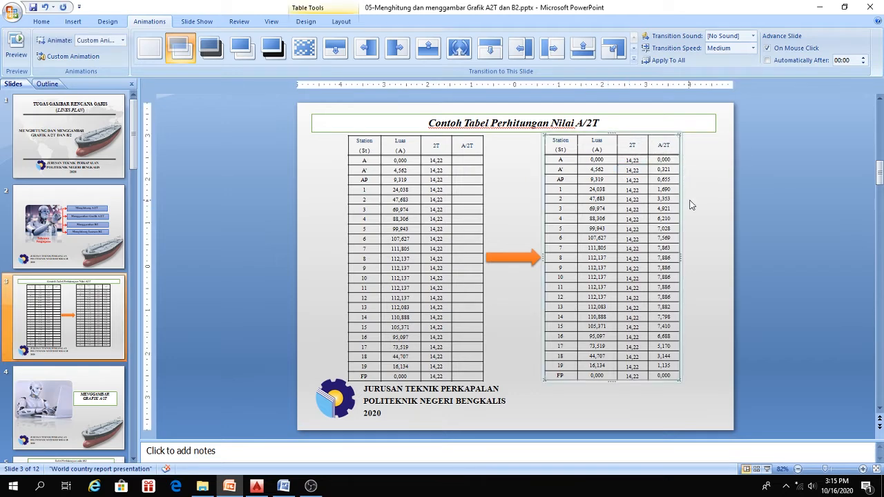
Switch to AutoCAD and paste the A/2T table to the right of the station line.
left_click(256, 486)
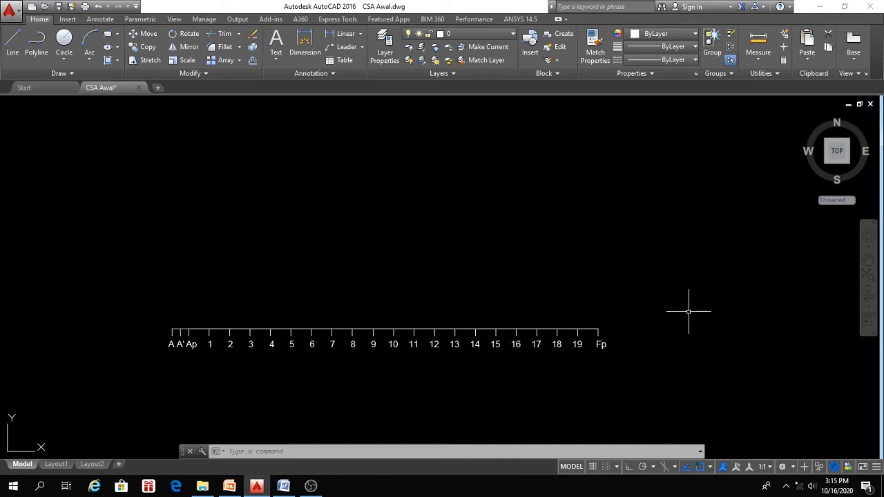
key("ctrl+v")
middle_click_drag(625, 401, 576, 414)
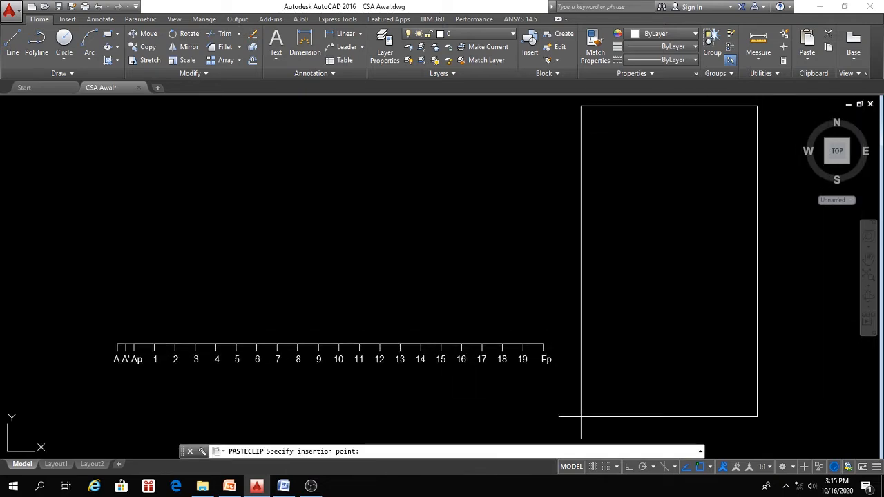
left_click(581, 416)
left_click(477, 284)
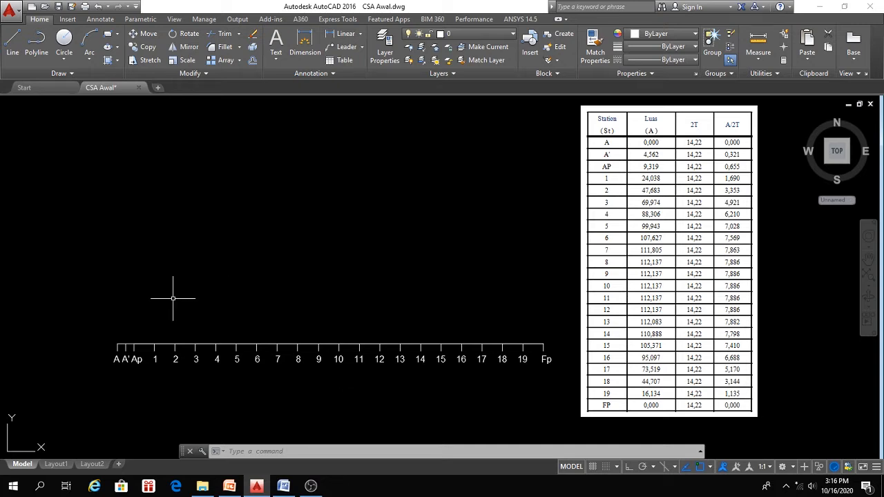
Turn on Ortho and draw a vertical line 0.321 high upward from the baseline at station A'.
left_click(12, 41)
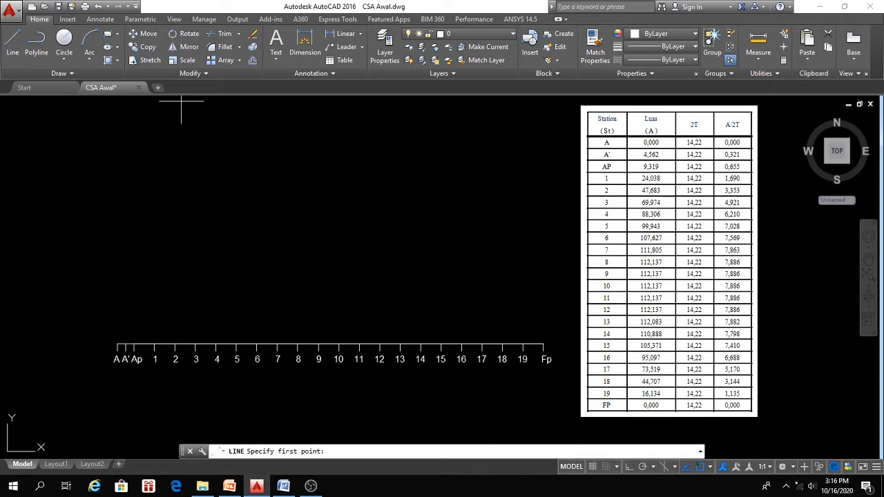
left_click(125, 344)
key("F8")
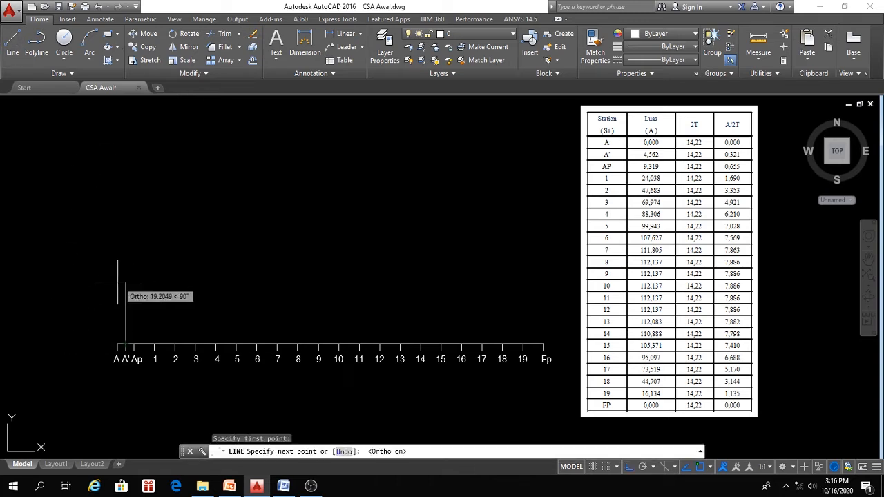
type("0")
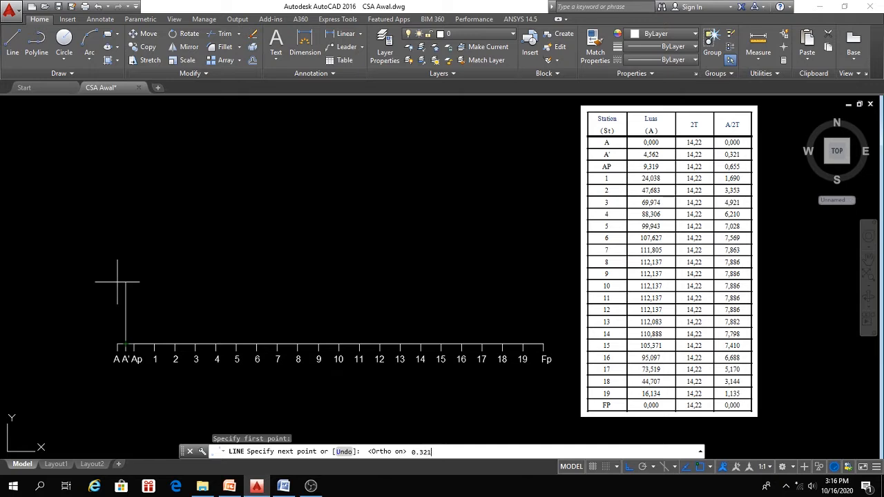
type(".321")
key("Return")
key("Return")
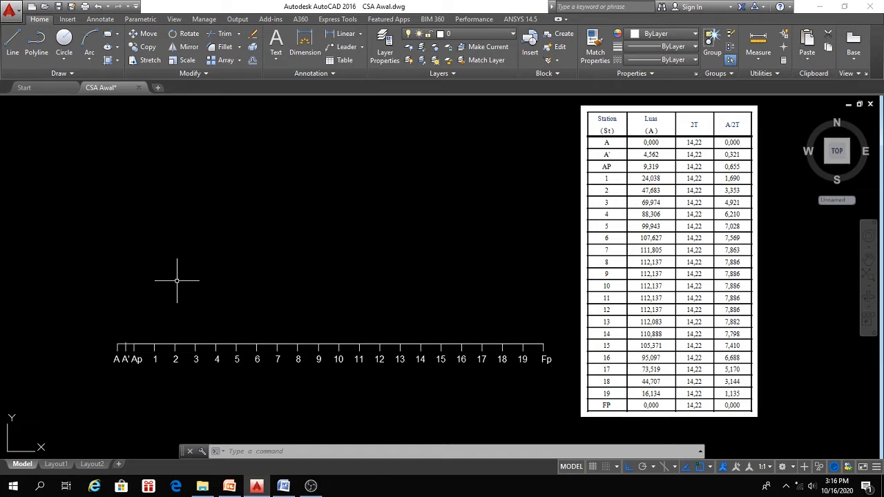
Draw a vertical line 0.655 high upward from the baseline at station Ap.
type("l")
key("Return")
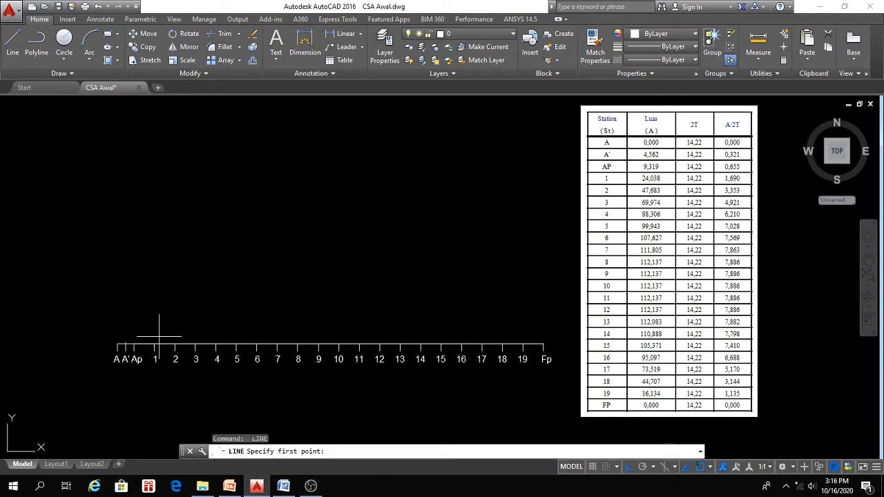
left_click(133, 342)
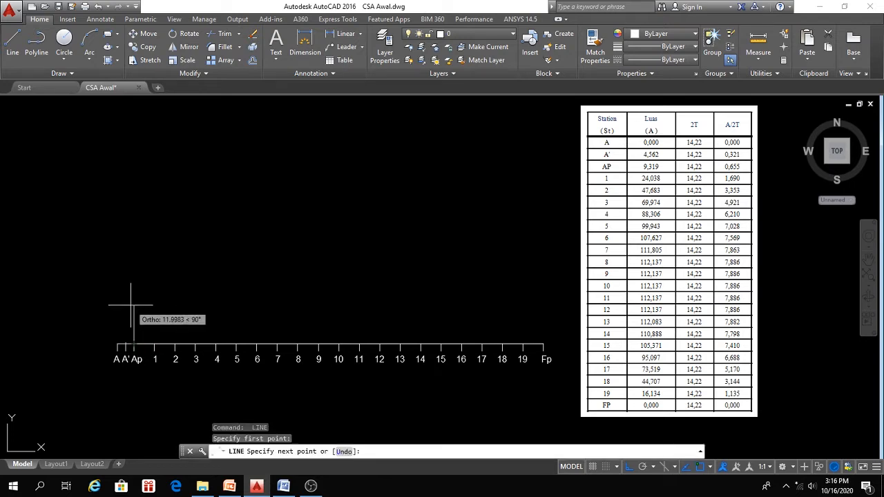
type("0.655")
key("Return")
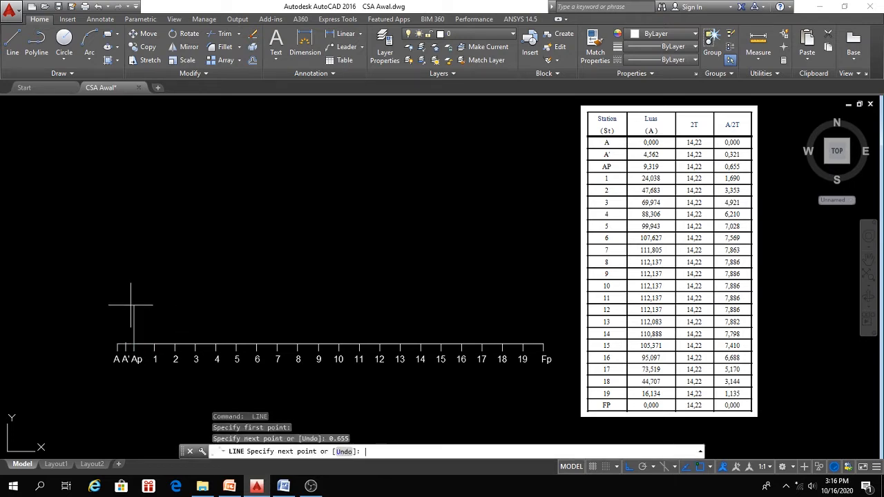
key("Return")
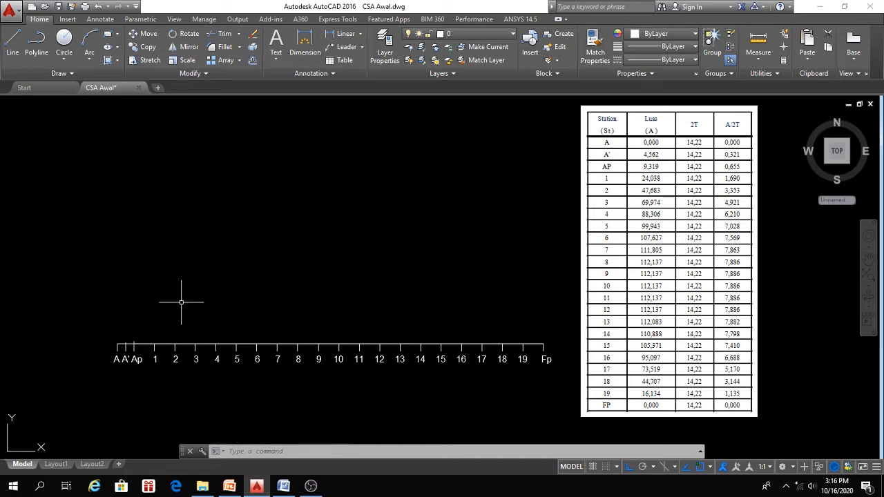
Draw a vertical line 1.690 high upward from the baseline at station 1.
type("l")
key("Return")
left_click(155, 343)
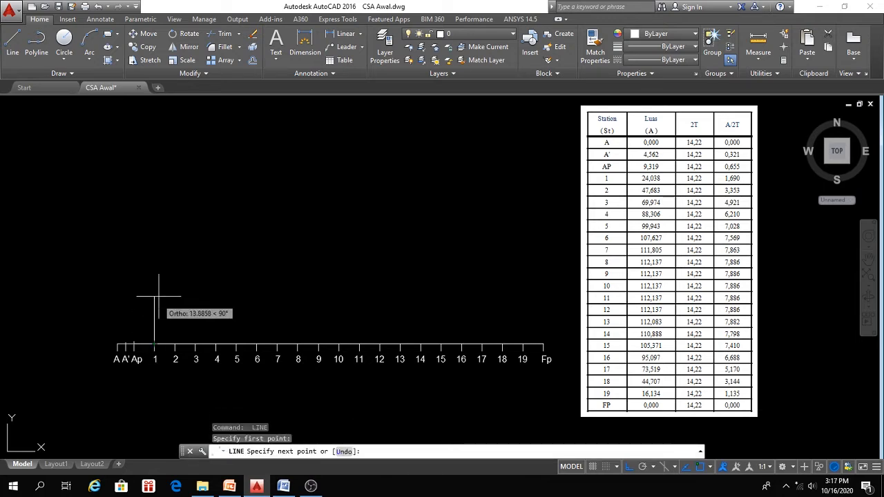
type("1.69")
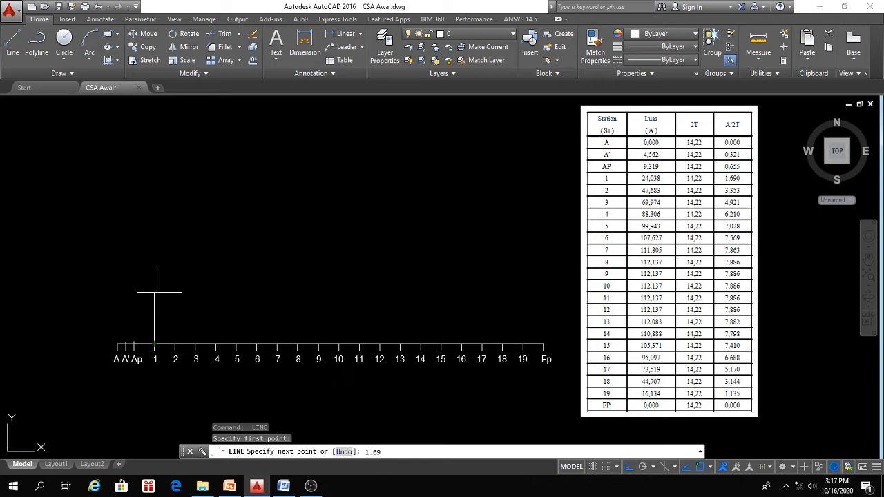
key("Return")
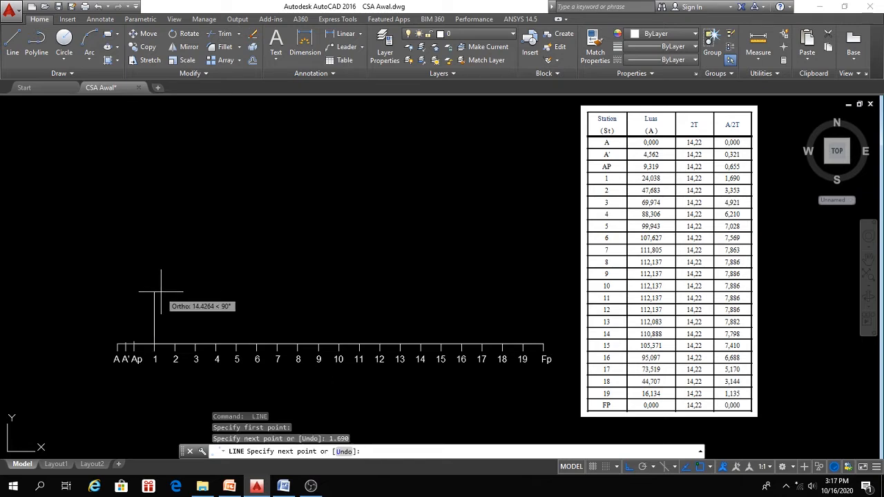
key("Return")
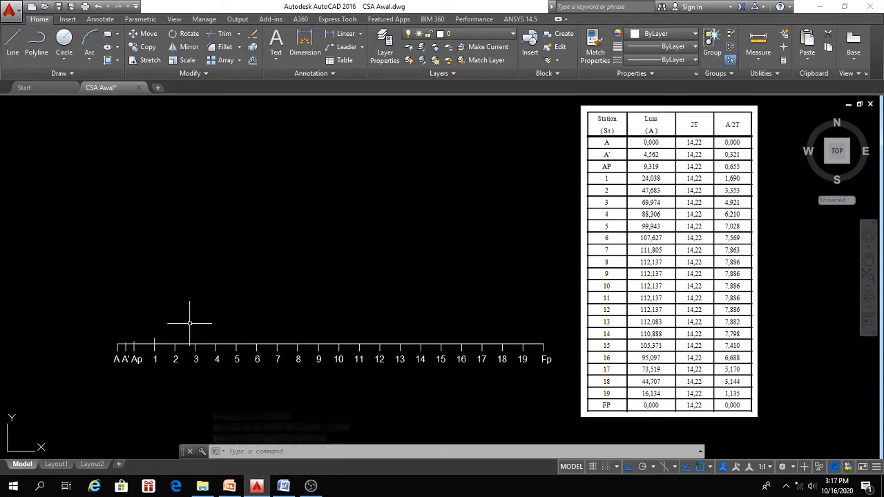
Draw a vertical line 3.353 high upward from the baseline at station 2.
key("Return")
left_click(175, 343)
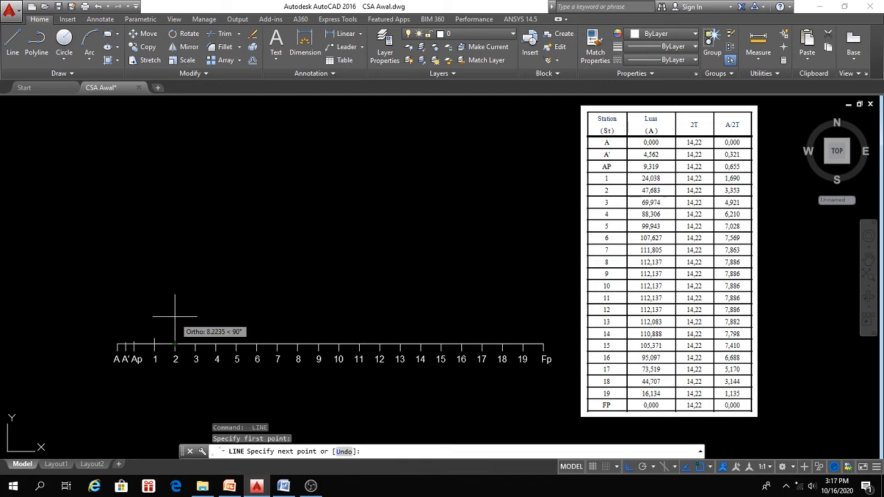
type("3")
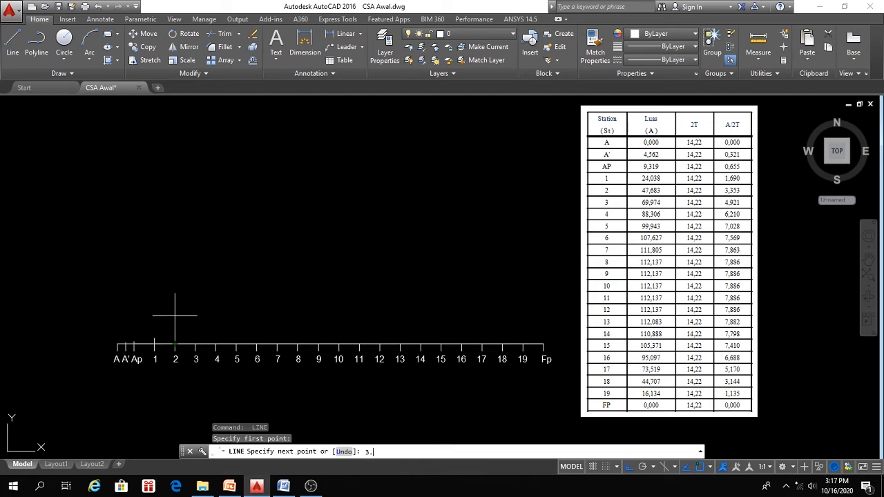
type(".353")
key("Return")
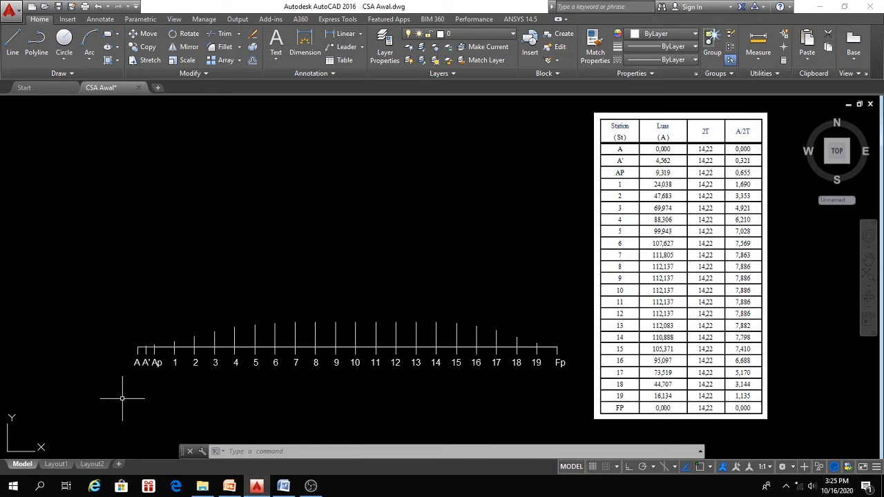
With object snap on, start a spline at station A and run it through the ordinate tops at A', Ap and stations 1 to 6.
left_click(73, 75)
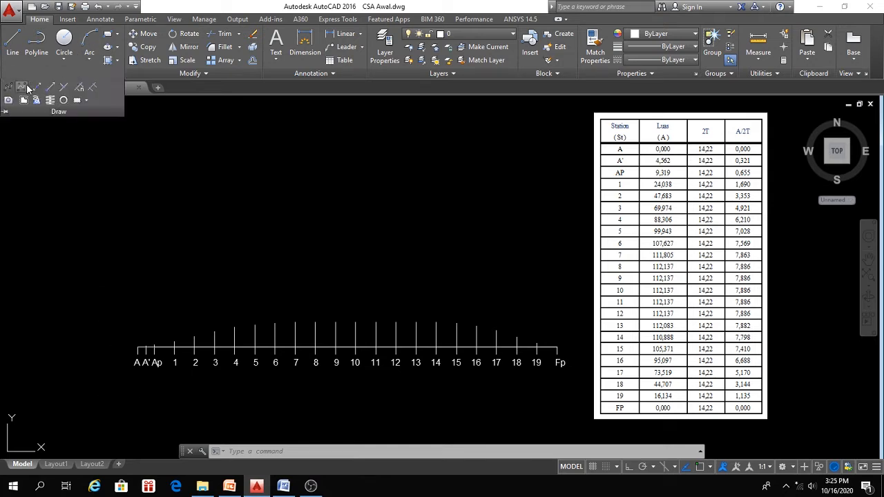
left_click(34, 87)
scroll(135, 334, "up", 2)
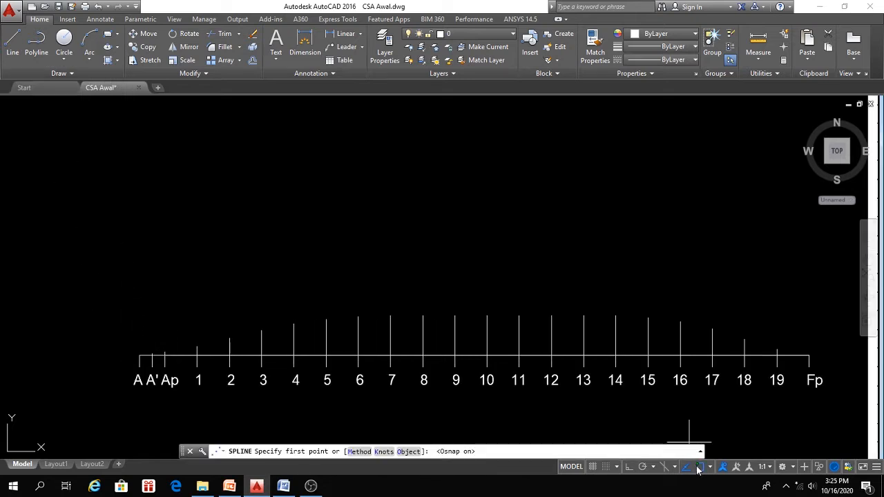
scroll(149, 359, "up", 2)
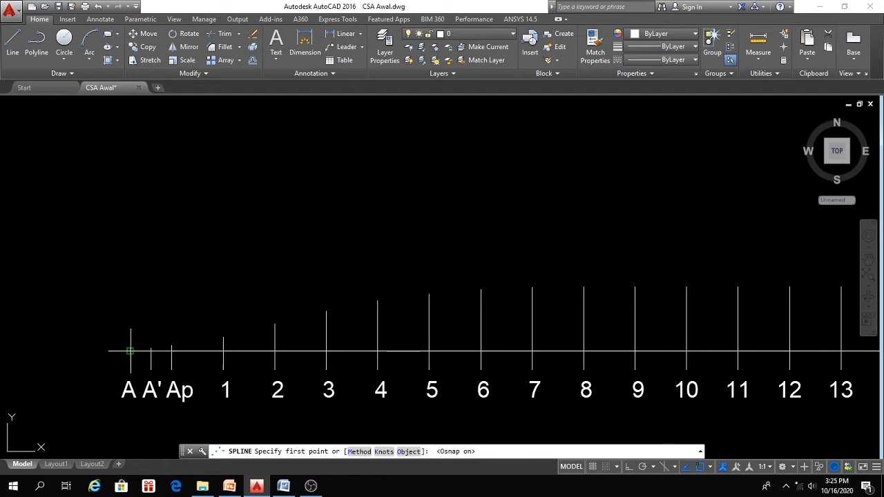
left_click(130, 351)
left_click(150, 348)
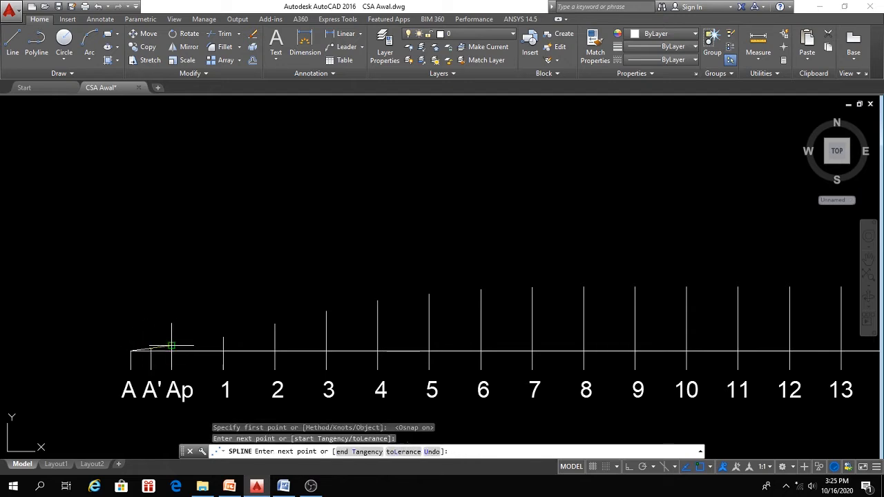
left_click(171, 346)
left_click(223, 337)
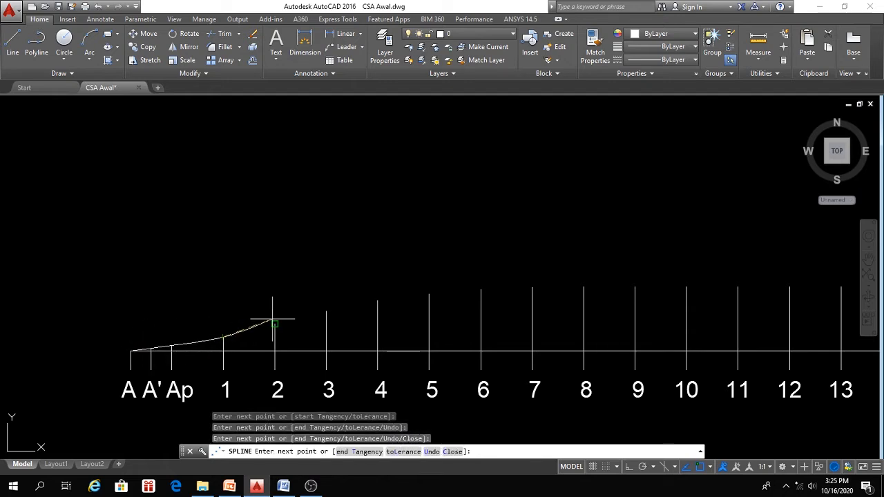
left_click(275, 323)
left_click(326, 311)
left_click(377, 302)
left_click(429, 294)
left_click(481, 290)
middle_click_drag(535, 289, 304, 296)
left_click(295, 289)
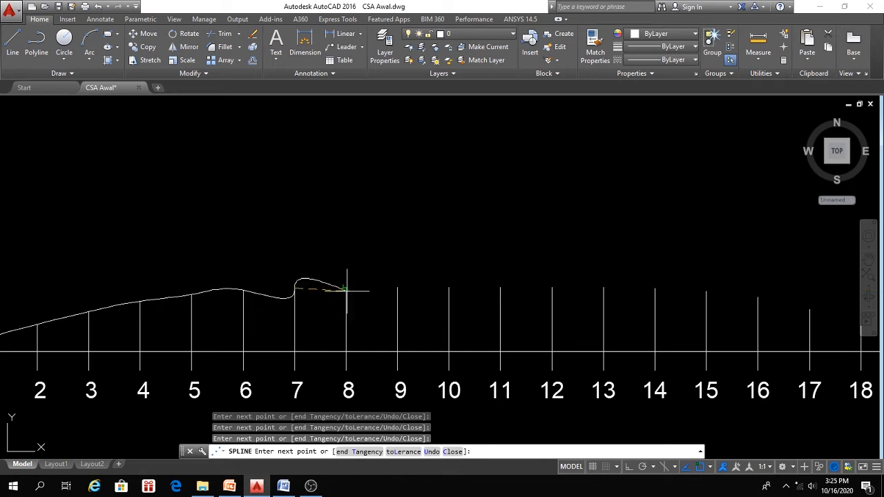
left_click(346, 287)
key("ctrl+z")
key("ctrl+z")
key("ctrl+z")
Continue the spline through the tops of the ordinates at stations 7 to 14.
left_click(294, 287)
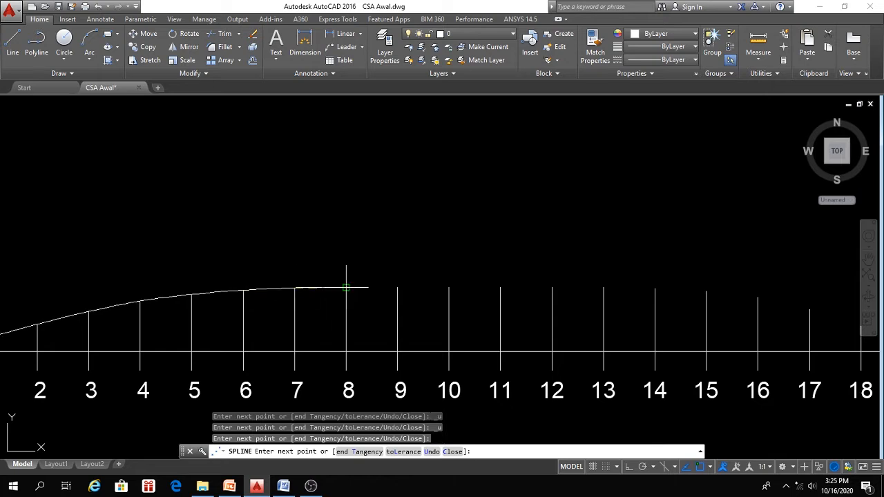
left_click(348, 286)
key("ctrl+z")
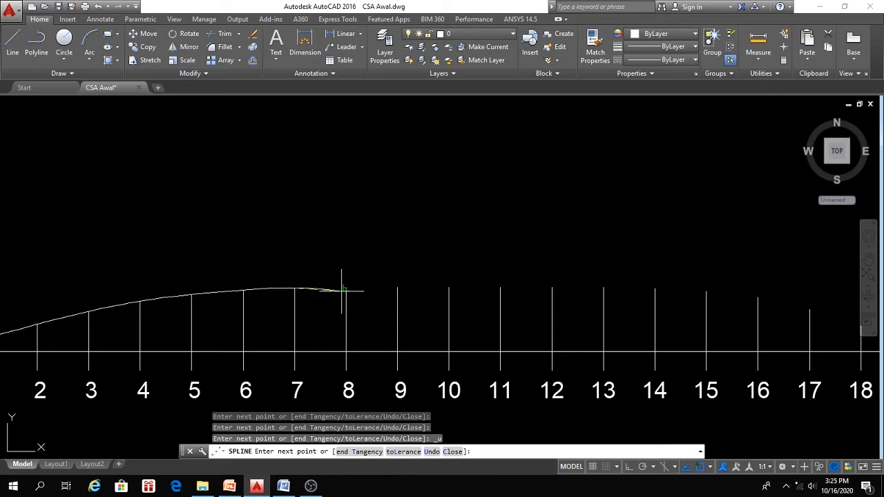
left_click(346, 287)
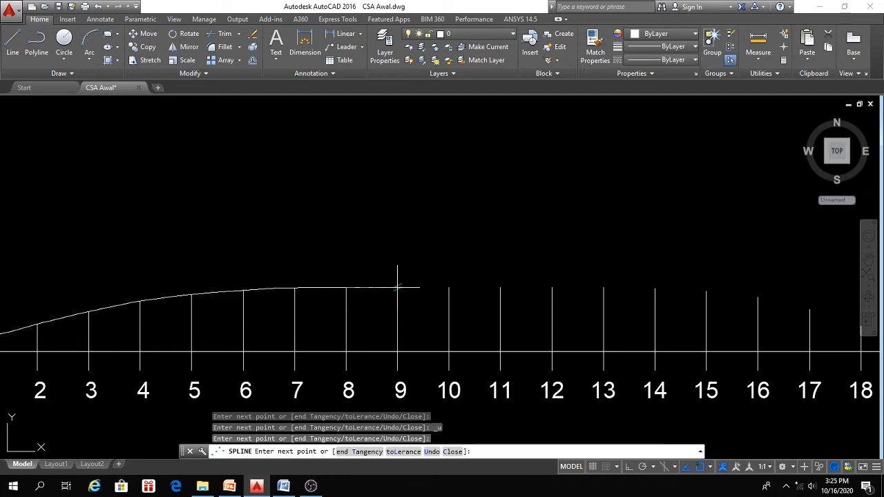
left_click(449, 287)
middle_click_drag(501, 286, 335, 288)
left_click(330, 290)
left_click(383, 290)
left_click(434, 290)
left_click(485, 290)
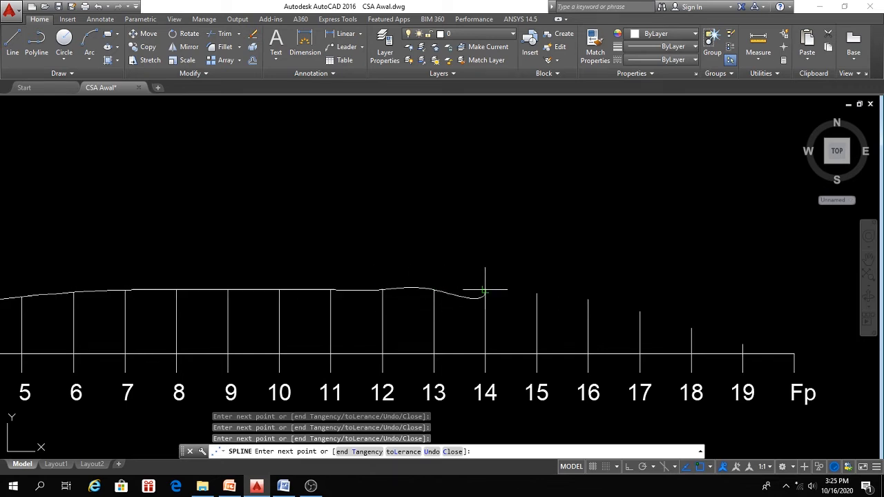
Continue the spline through the ordinate tops at stations 15 to 19 and finish it on the baseline at Fp.
left_click(537, 290)
left_click(588, 300)
left_click(640, 311)
left_click(692, 328)
left_click(743, 344)
left_click(795, 353)
key("Return")
scroll(680, 352, "down", 2)
mouse_move(586, 369)
middle_mouse_down()
mouse_move(584, 332)
mouse_move(430, 363)
middle_mouse_up()
scroll(590, 341, "down", 2)
scroll(438, 361, "down", 1)
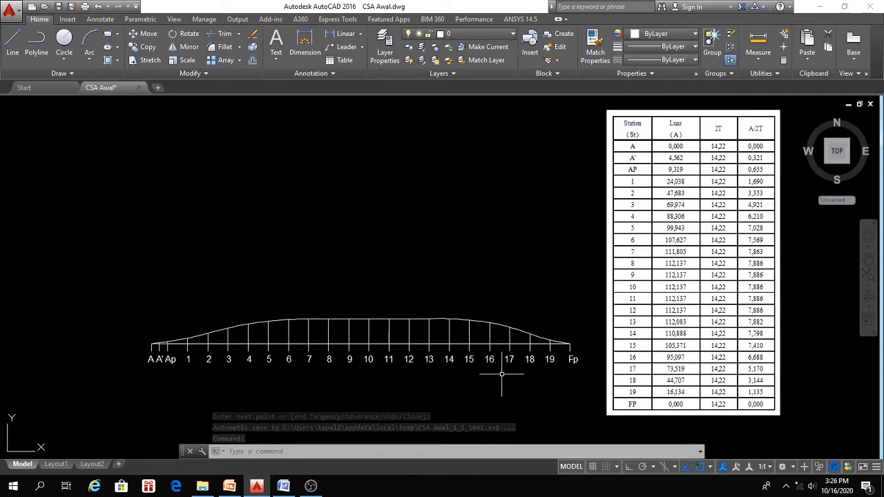
middle_click_drag(504, 375, 476, 370)
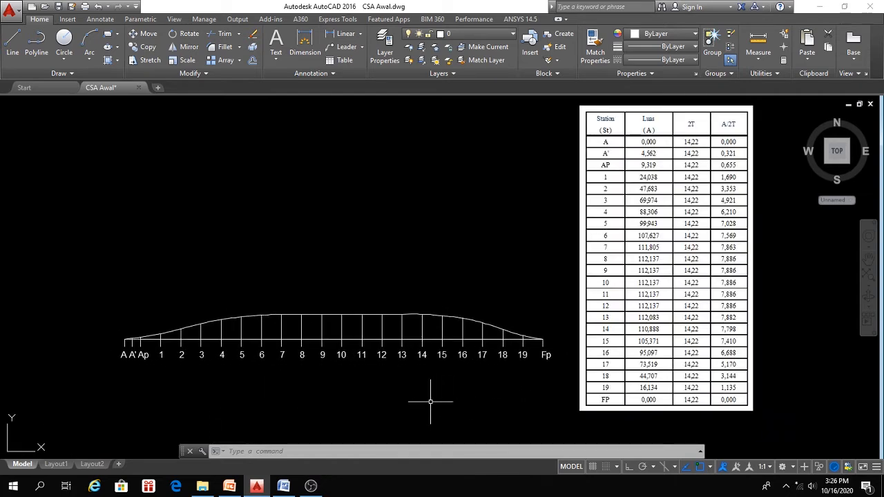
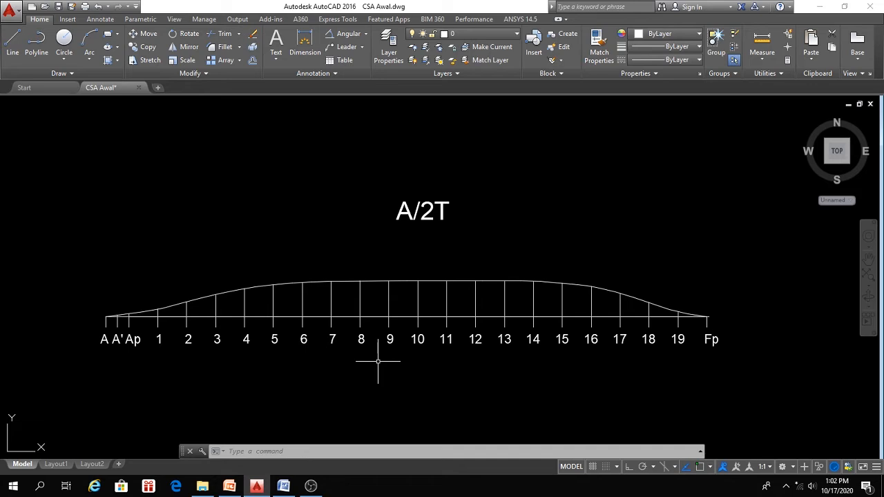
Offset the baseline upward by 7.925 to create a parallel line above the A/2T curve.
type("c")
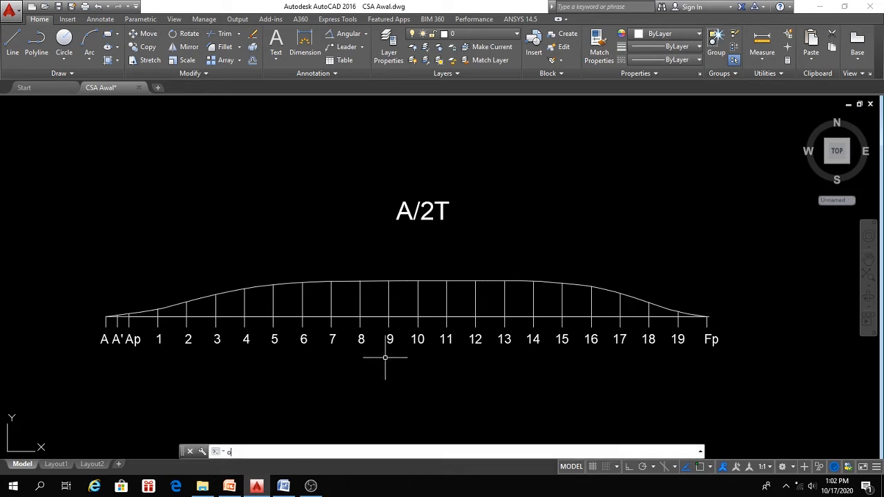
key("Return")
type("7.925")
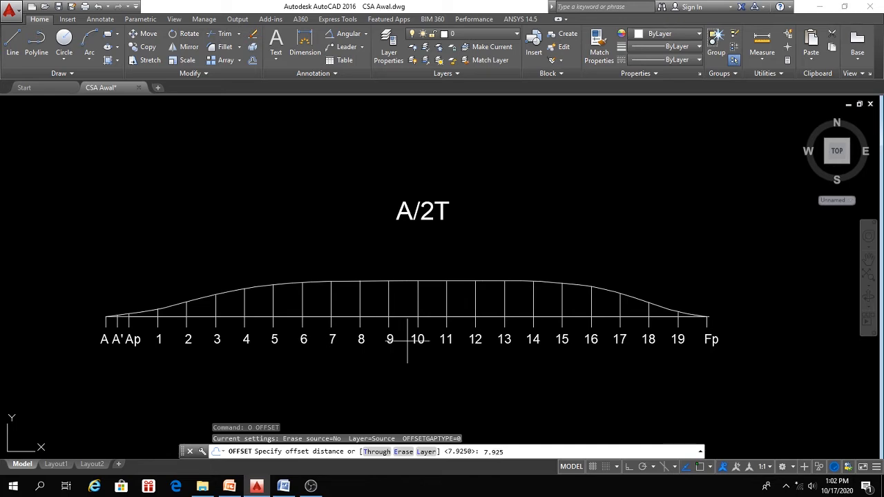
key("Return")
left_click(378, 318)
left_click(363, 250)
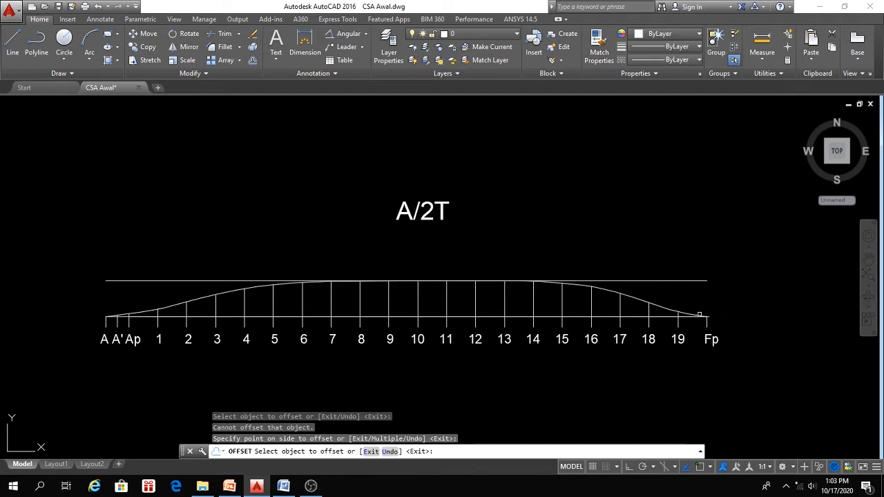
left_click(693, 324)
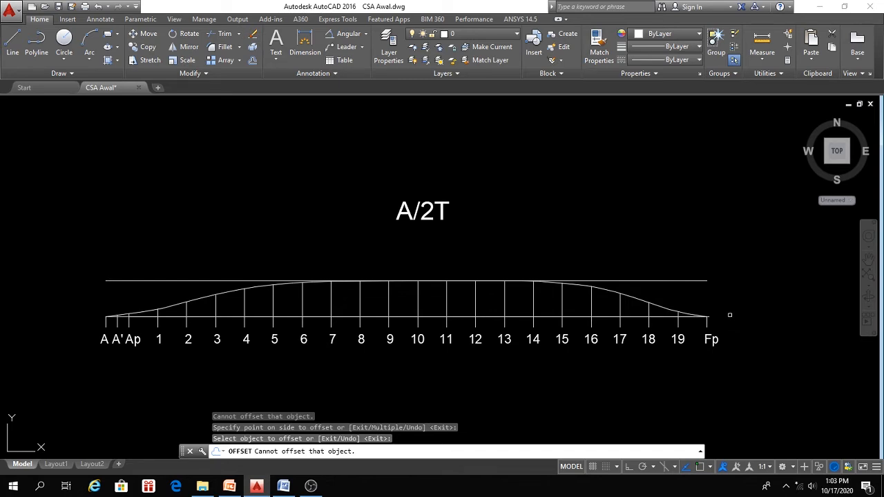
left_click(728, 318)
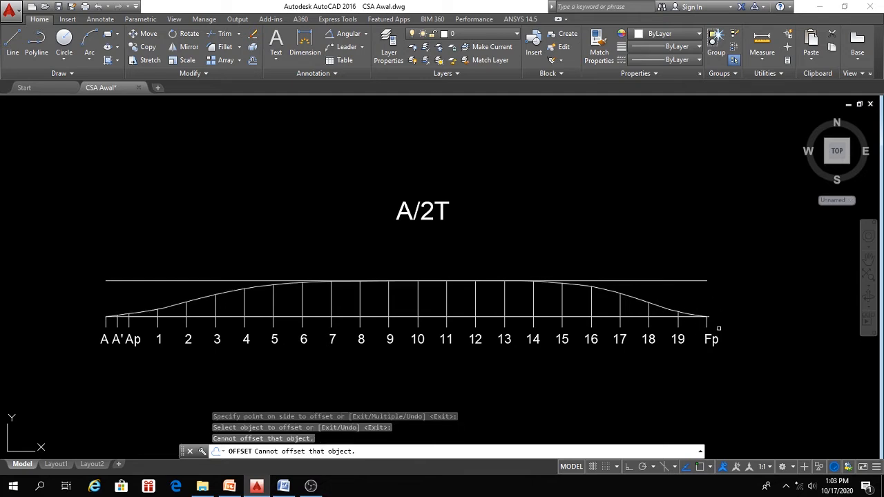
left_click(718, 329)
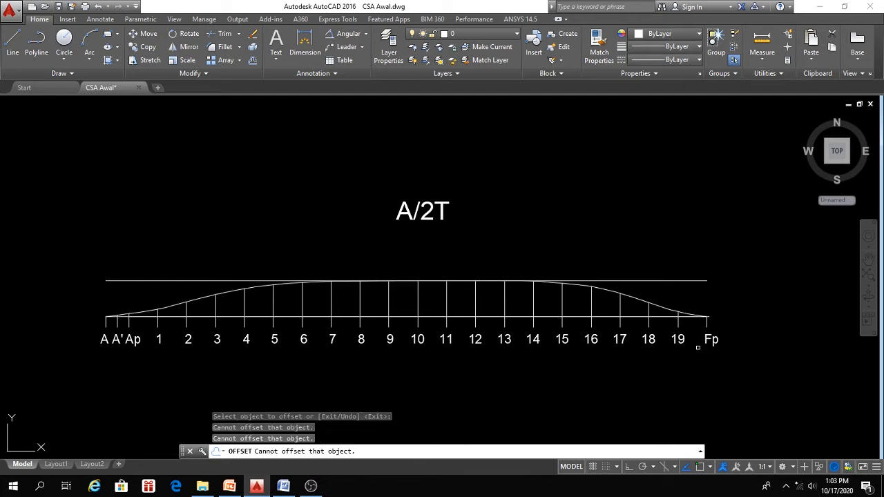
With object snap on, draw a line 0.5 long extending the baseline outward from station Fp.
middle_click_drag(682, 371, 518, 369)
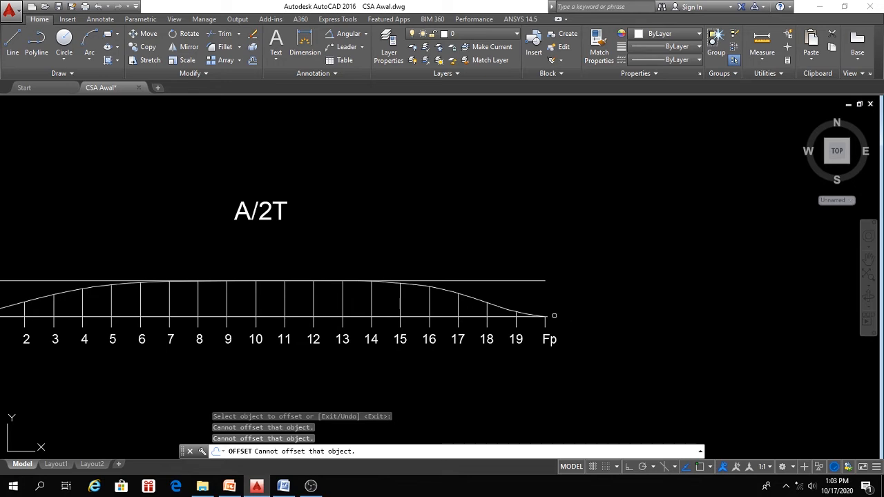
type("l")
key("Return")
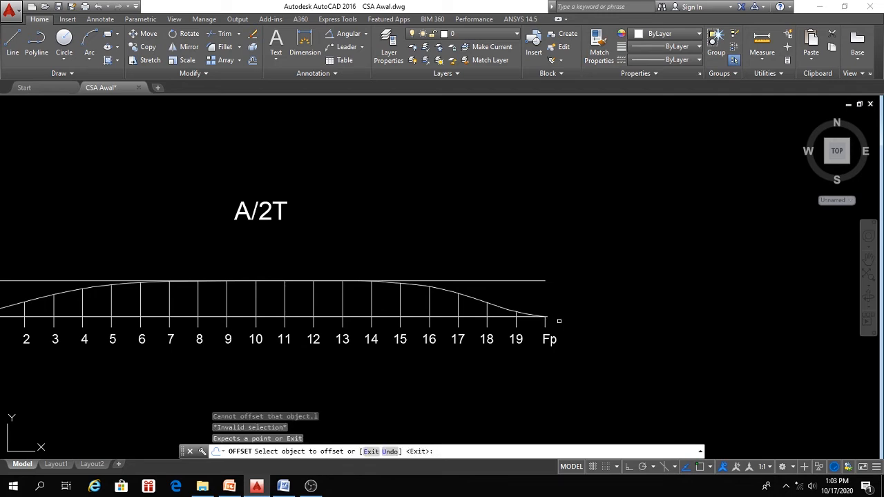
key("Escape")
type("l")
key("Return")
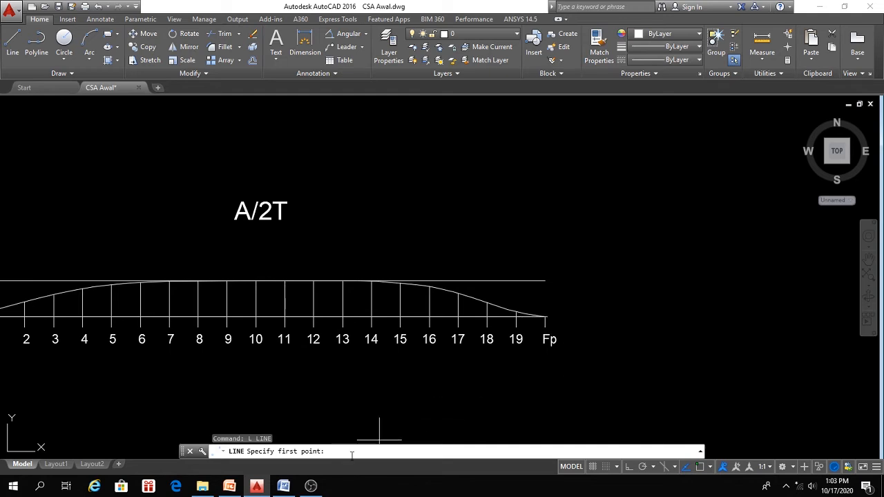
key("F3")
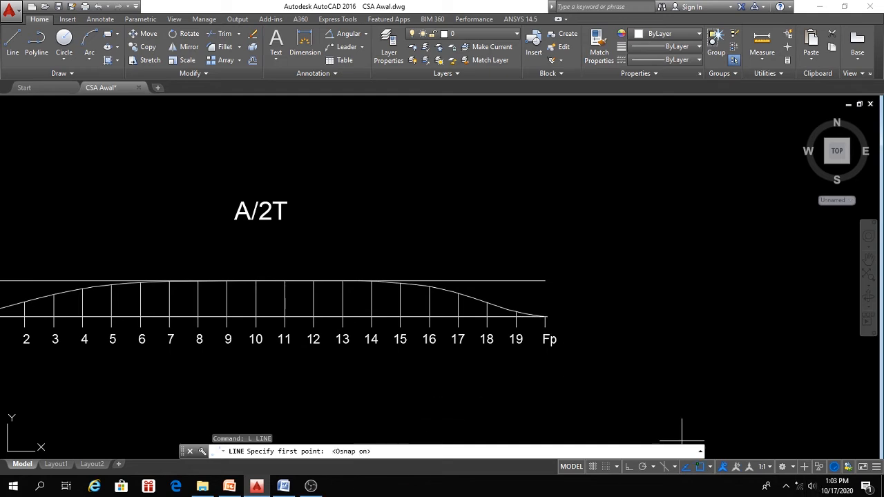
left_click(545, 317)
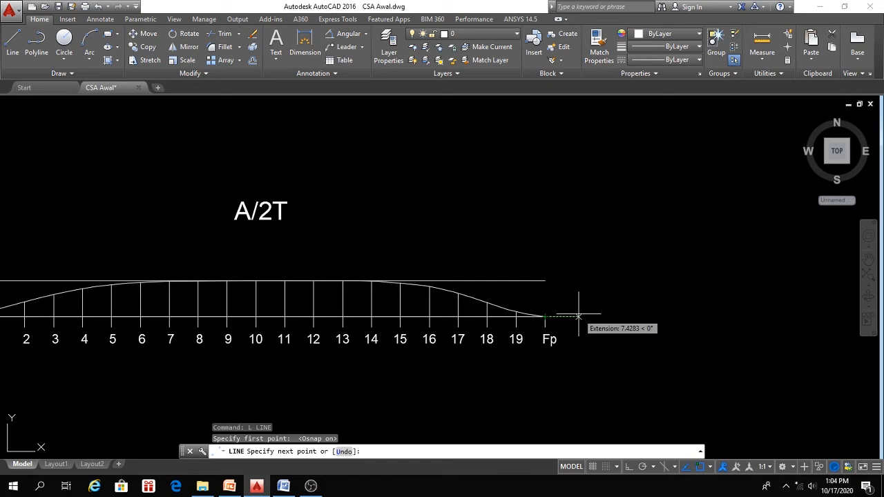
type("0.5")
key("Return")
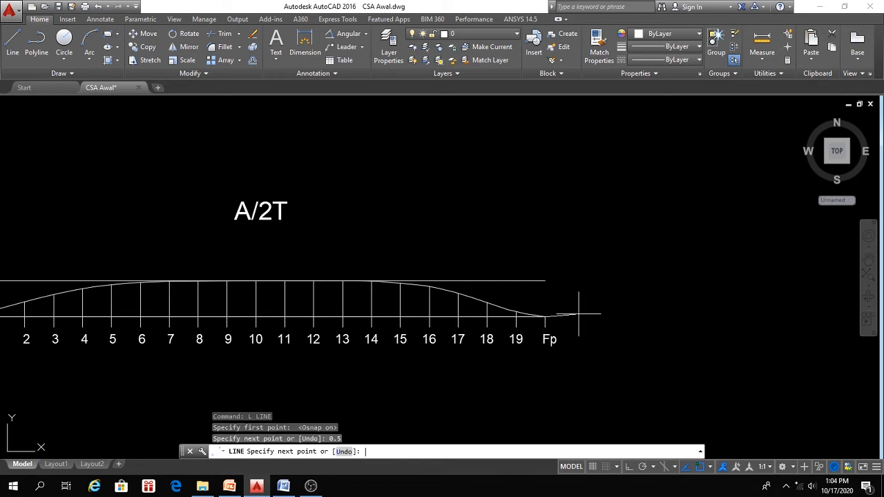
key("Return")
Measure the short baseline extension beyond Fp with a trial linear dimension, without placing it.
scroll(559, 314, "up", 4)
scroll(532, 316, "up", 6)
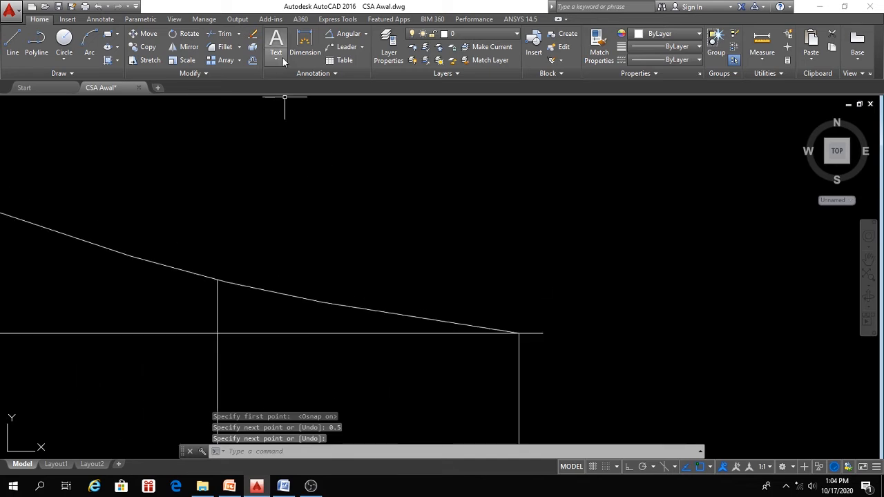
left_click(365, 33)
left_click(347, 48)
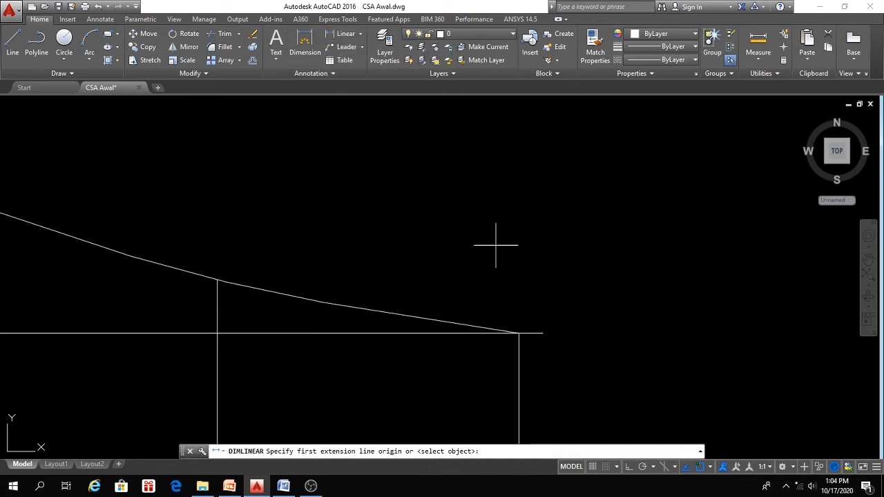
left_click(518, 334)
left_click(543, 335)
scroll(529, 304, "down", 3)
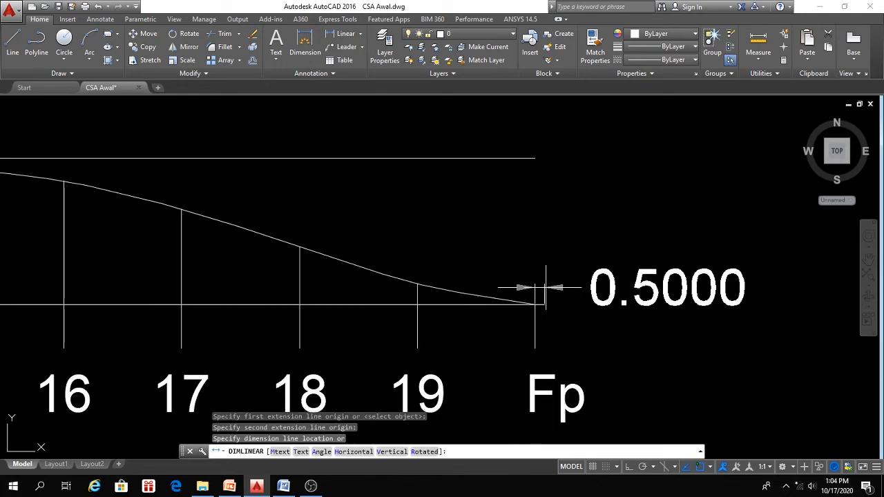
key("Escape")
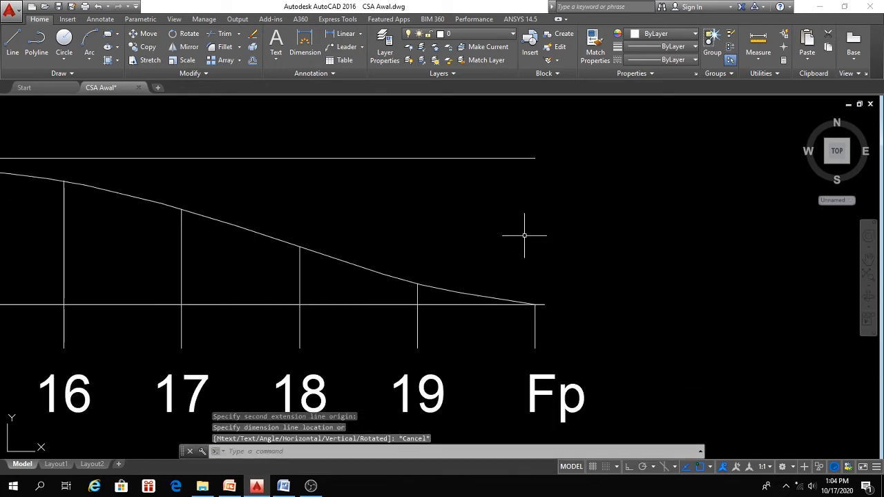
Draw a line 30 long at 155° from the outer end of the baseline extension beyond Fp.
scroll(531, 243, "down", 3)
scroll(552, 285, "up", 3)
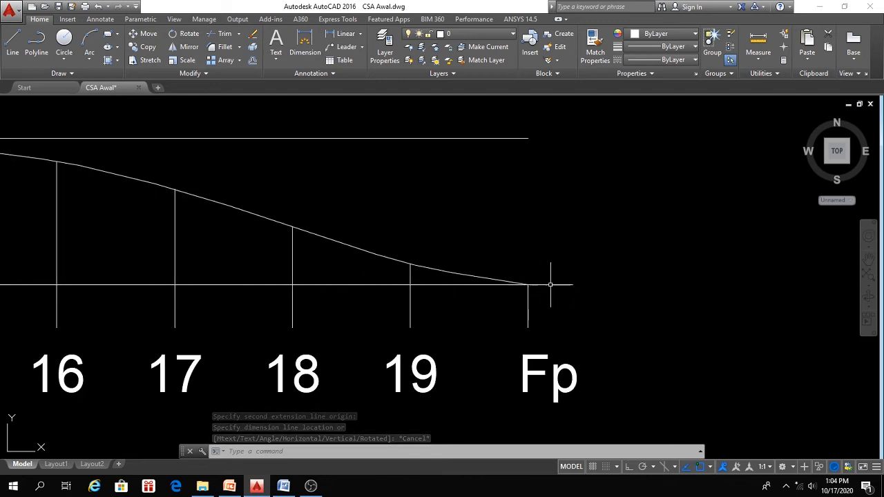
scroll(551, 285, "up", 2)
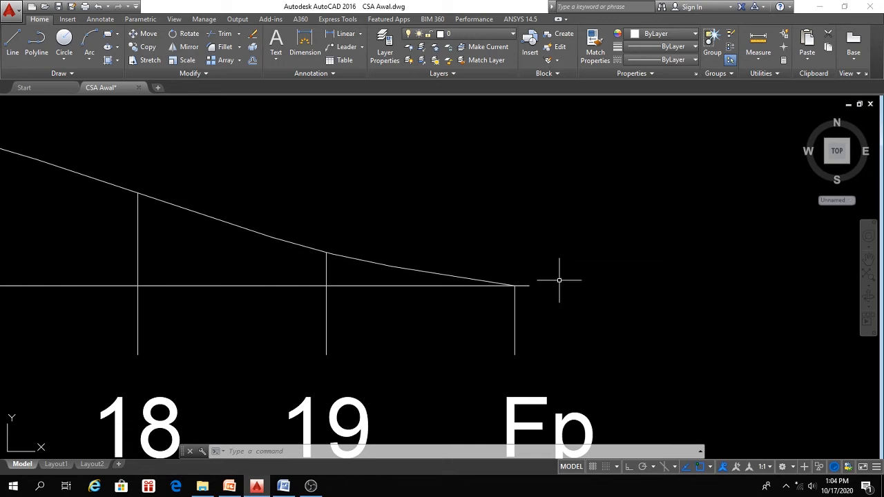
type("l")
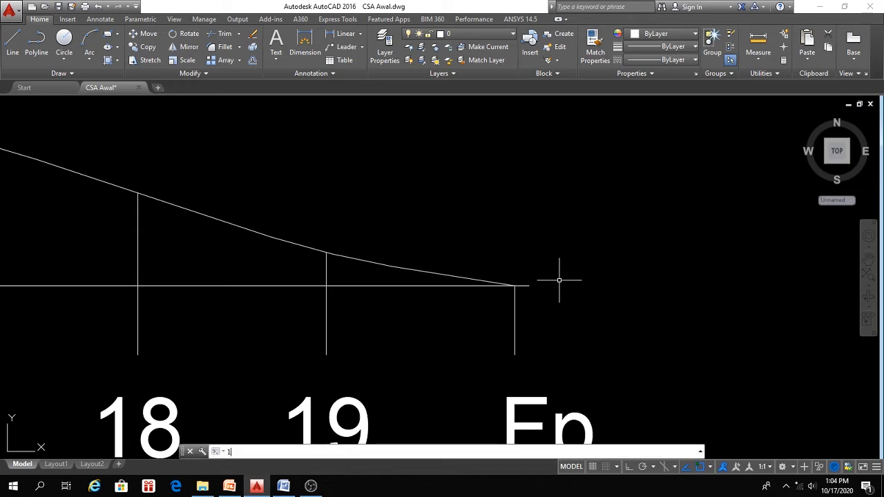
key("Return")
left_click(529, 286)
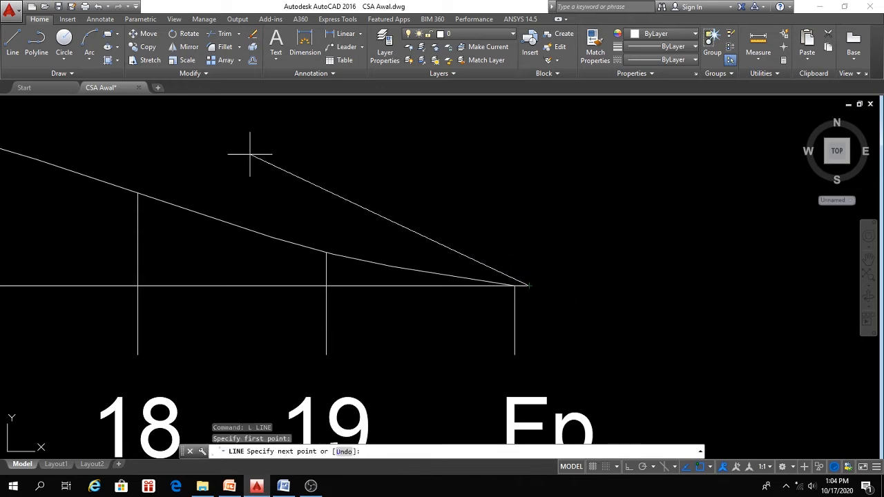
key("F8")
type("@")
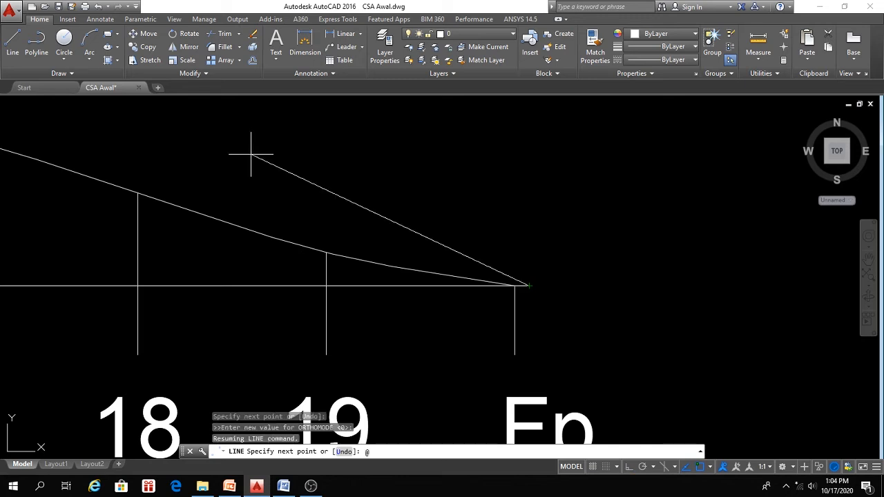
type("30<155")
key("Return")
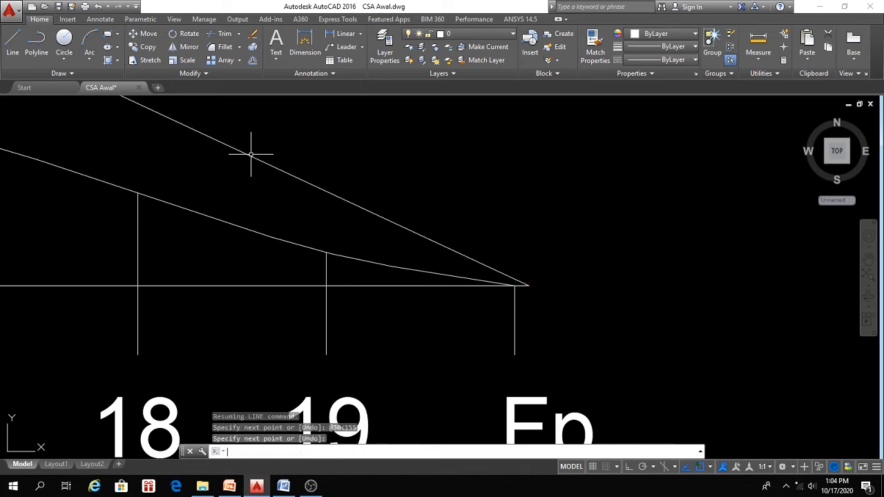
Add an angular dimension between the sloping line and the baseline near Fp.
scroll(251, 154, "down", 5)
middle_click_drag(302, 183, 390, 205)
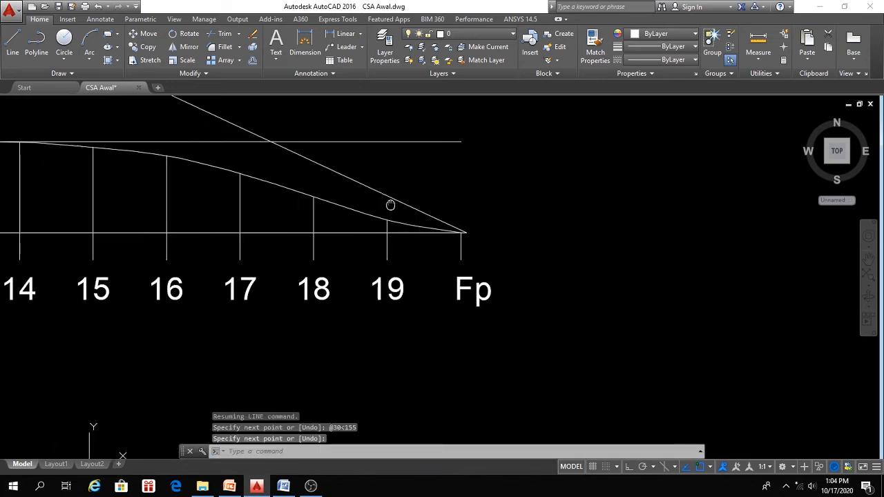
left_click(361, 37)
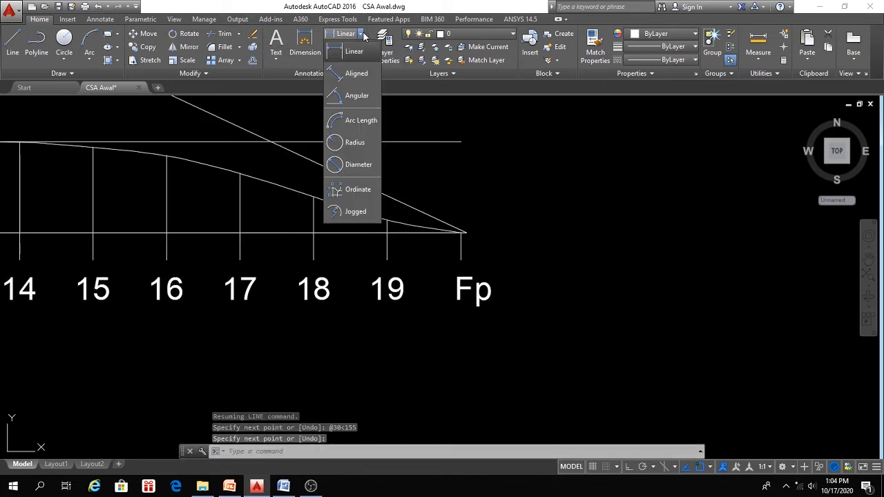
left_click(345, 95)
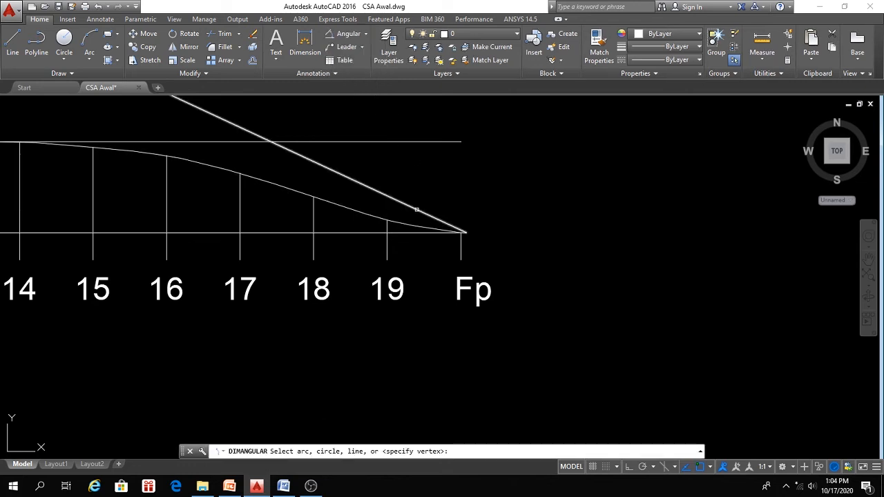
left_click(417, 210)
left_click(416, 228)
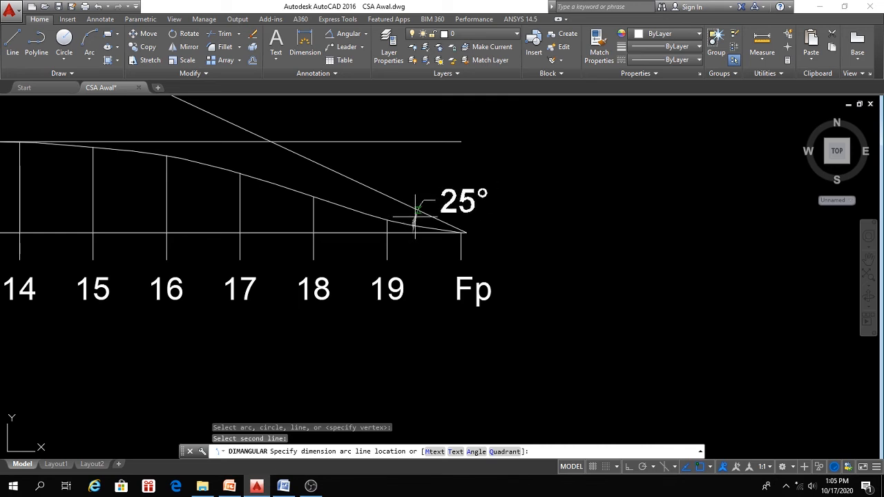
left_click(426, 219)
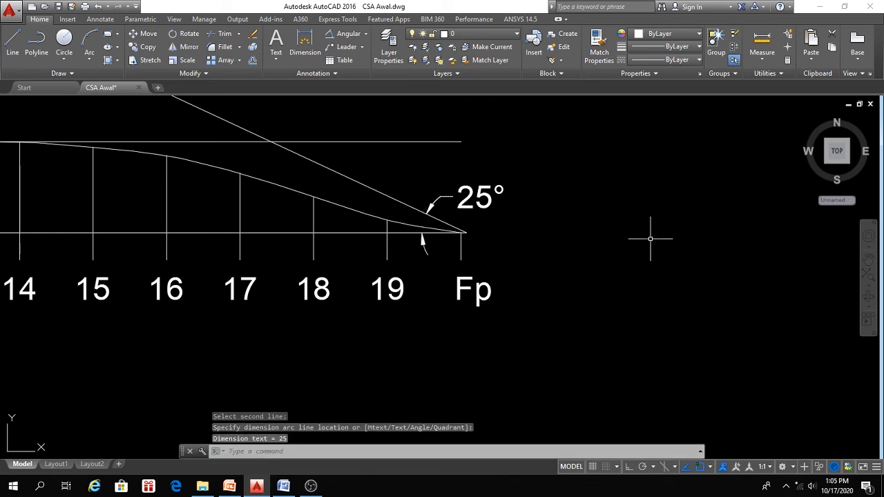
Start a fit-point spline on the 7.925 offset line between stations 14 and 15 and run it above the A/2T curve past station 18.
scroll(383, 283, "down", 2)
middle_click_drag(387, 286, 479, 270)
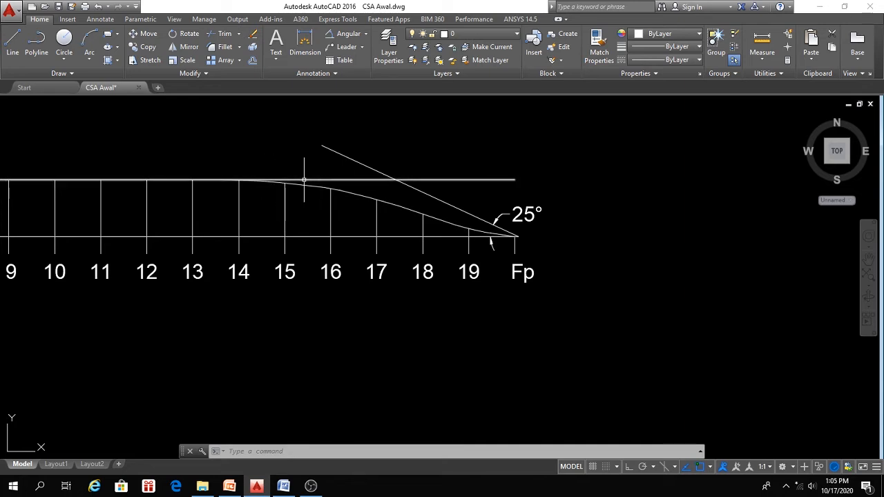
middle_click_drag(347, 182, 394, 181)
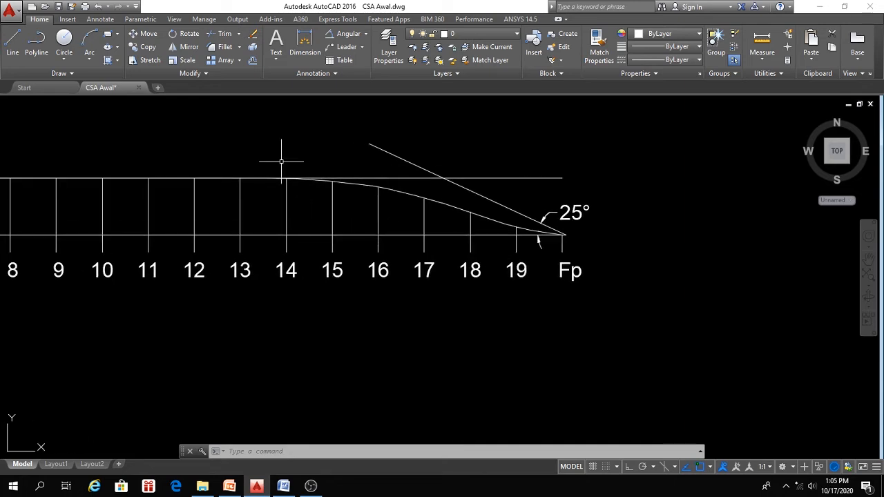
left_click(71, 74)
left_click(9, 88)
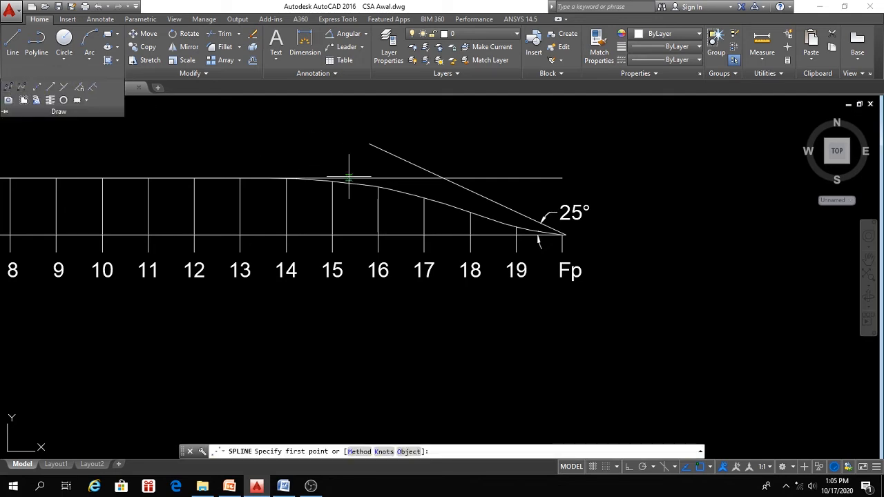
scroll(328, 178, "up", 4)
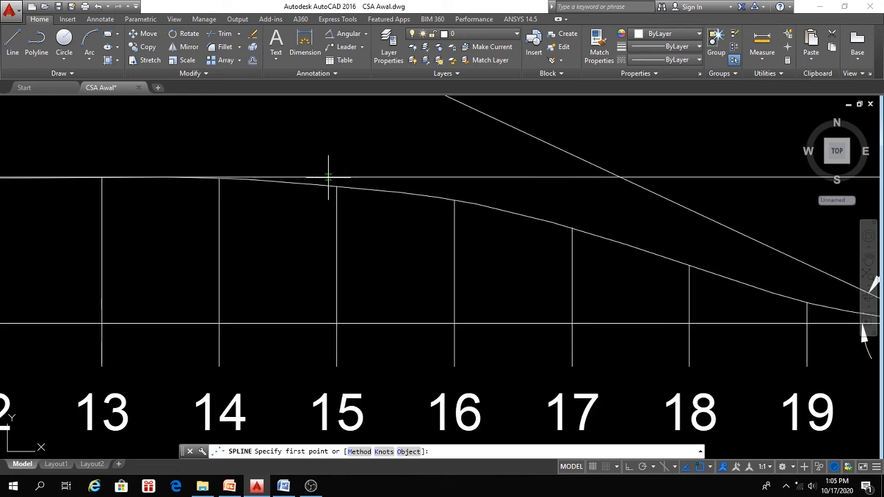
left_click(290, 177)
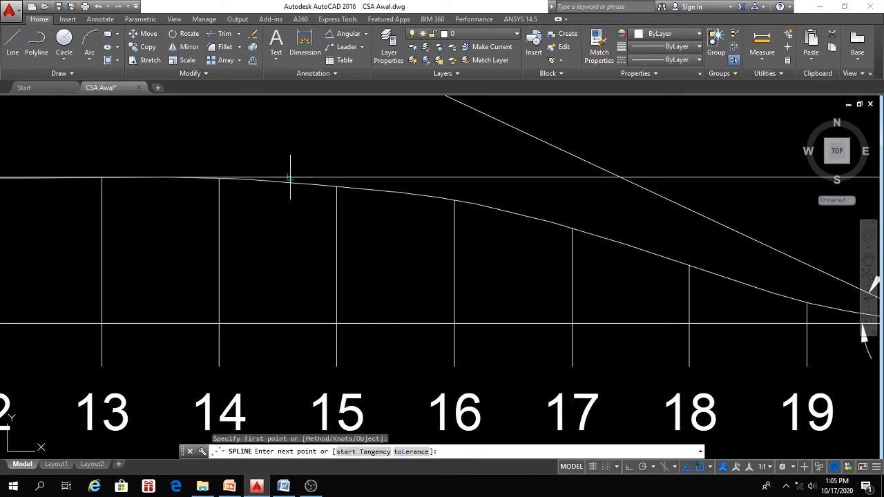
left_click(431, 184)
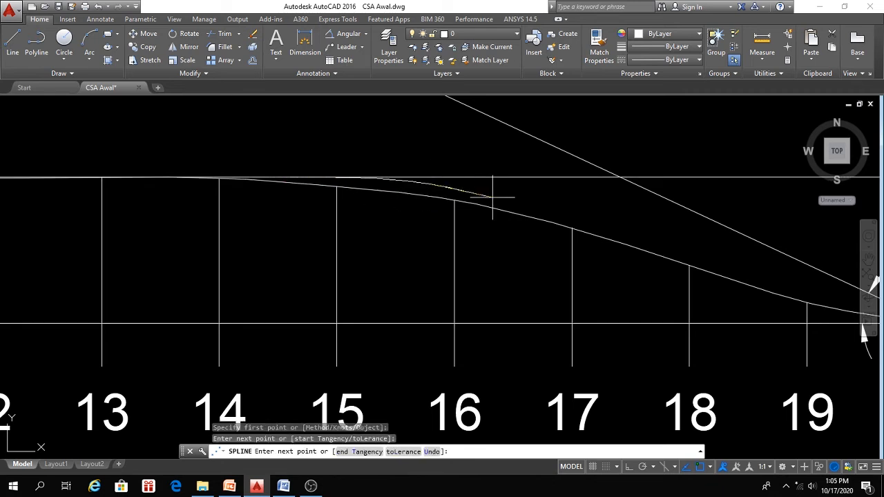
left_click(543, 200)
middle_click_drag(558, 206, 335, 198)
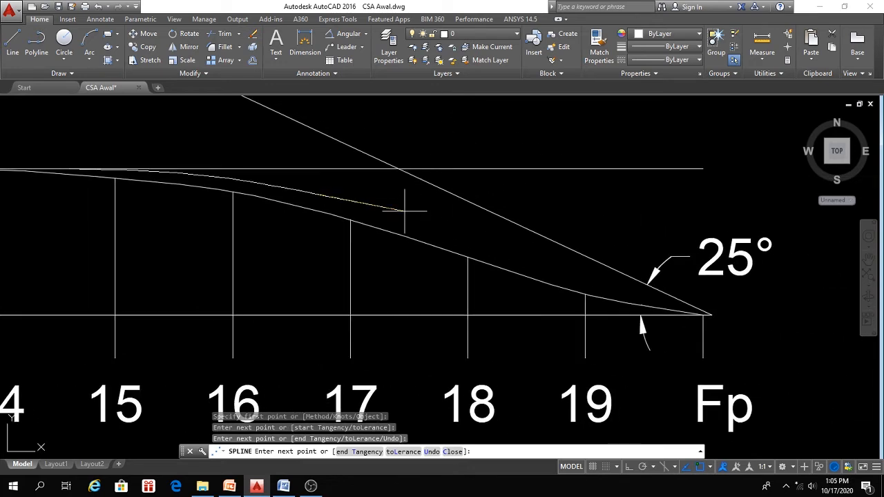
left_click(454, 220)
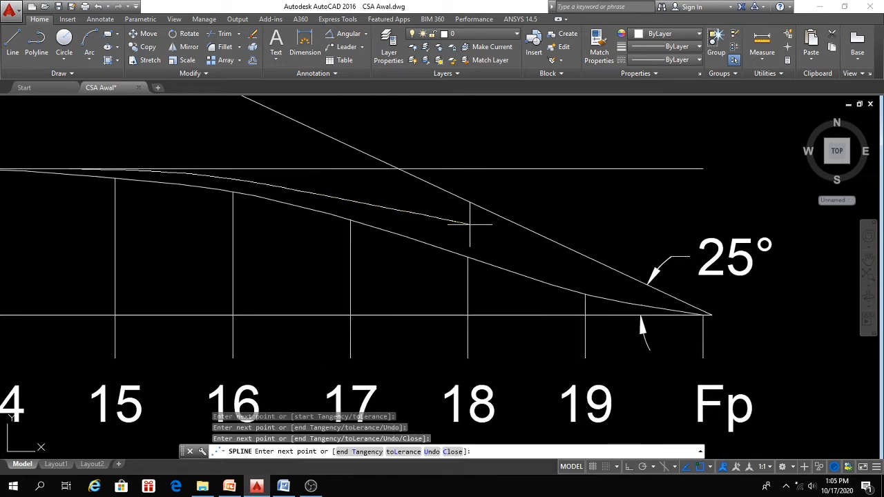
left_click(545, 251)
Continue the spline onto the 25° sloping line beyond station 19, follow it and end the curve on the baseline at Fp.
scroll(628, 277, "up", 4)
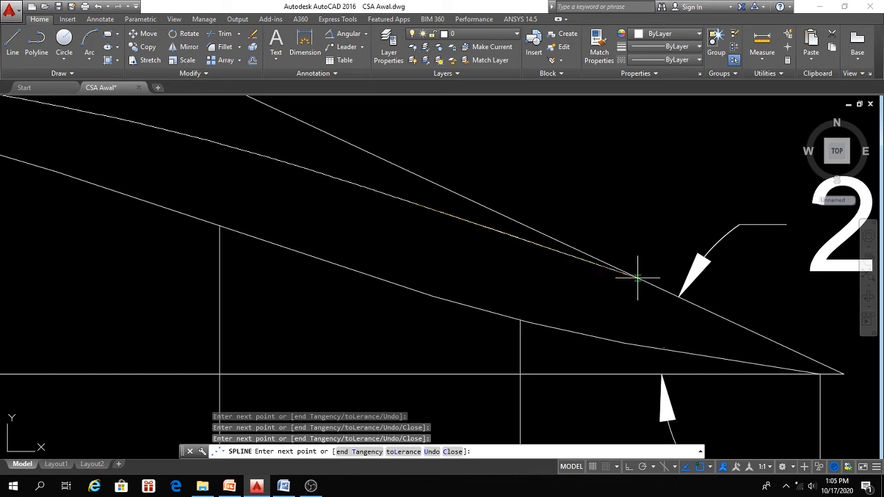
left_click(643, 282)
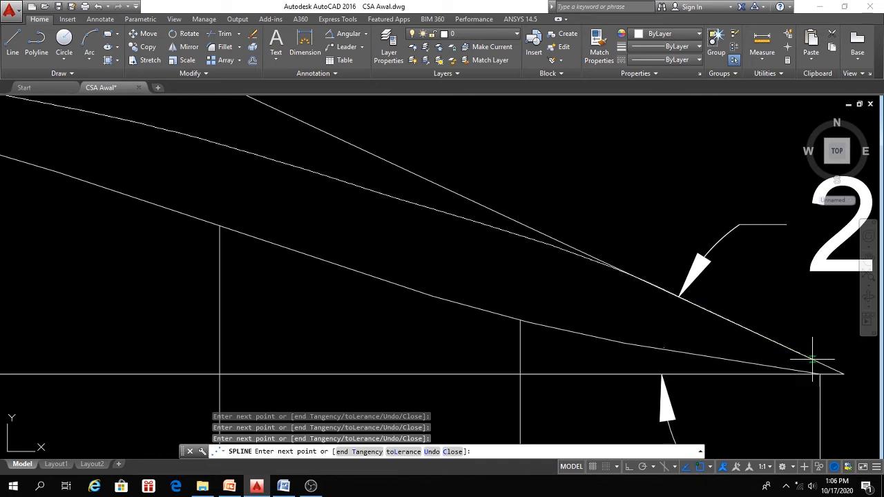
middle_click_drag(756, 336, 573, 270)
scroll(631, 306, "up", 3)
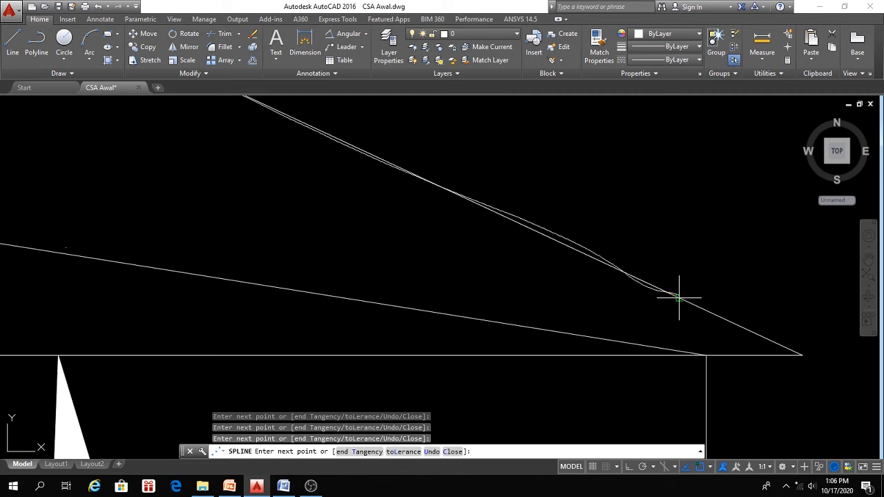
left_click(706, 356)
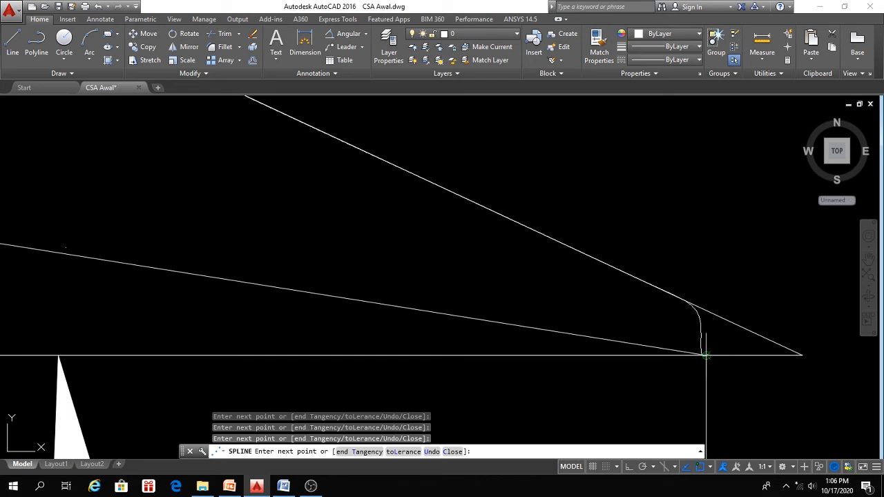
key("Return")
scroll(735, 387, "down", 10)
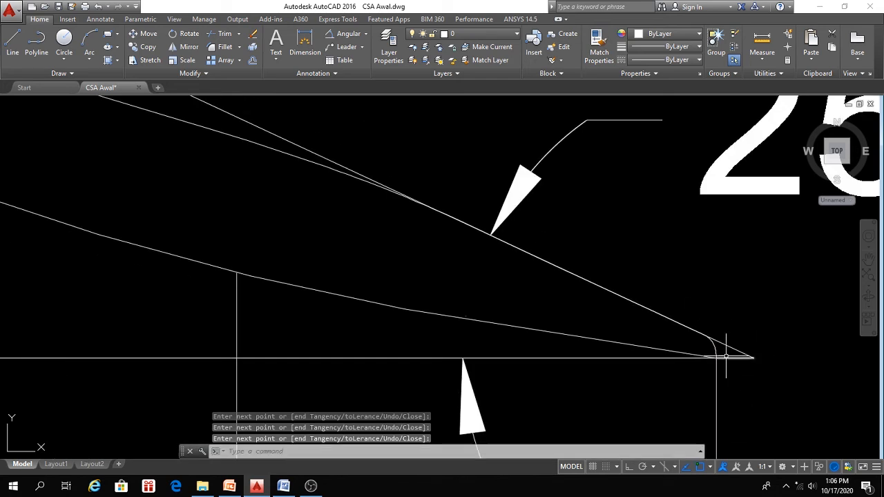
Draw a vertical line upward from the baseline's end at station A, extending past the 7.925 offset line.
middle_click_drag(449, 347, 615, 349)
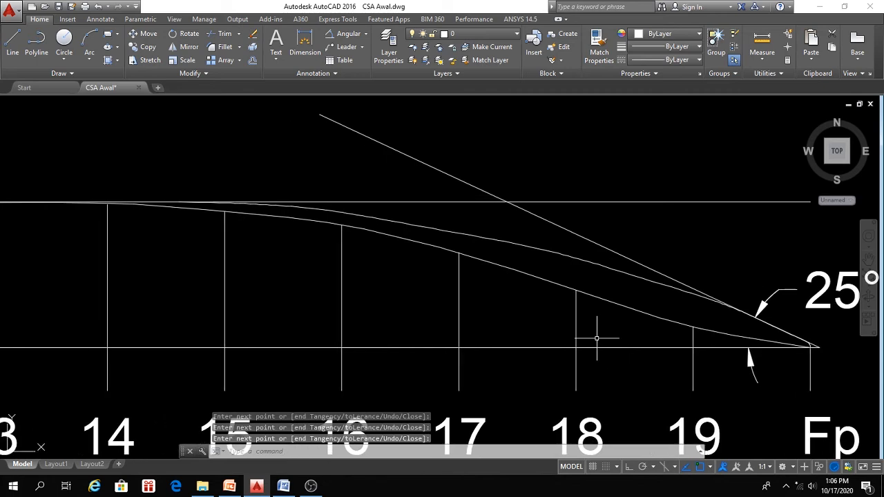
scroll(424, 306, "down", 2)
mouse_move(365, 316)
middle_mouse_down()
mouse_move(455, 316)
mouse_move(455, 324)
middle_mouse_up()
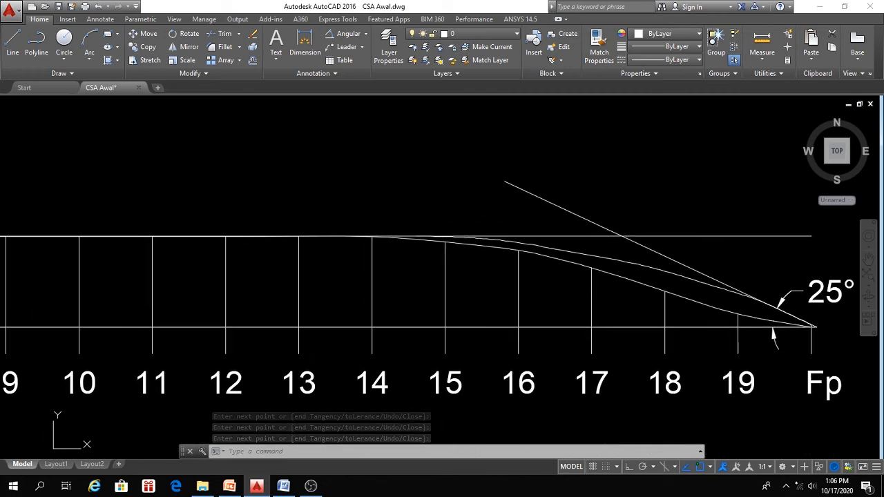
scroll(400, 328, "down", 3)
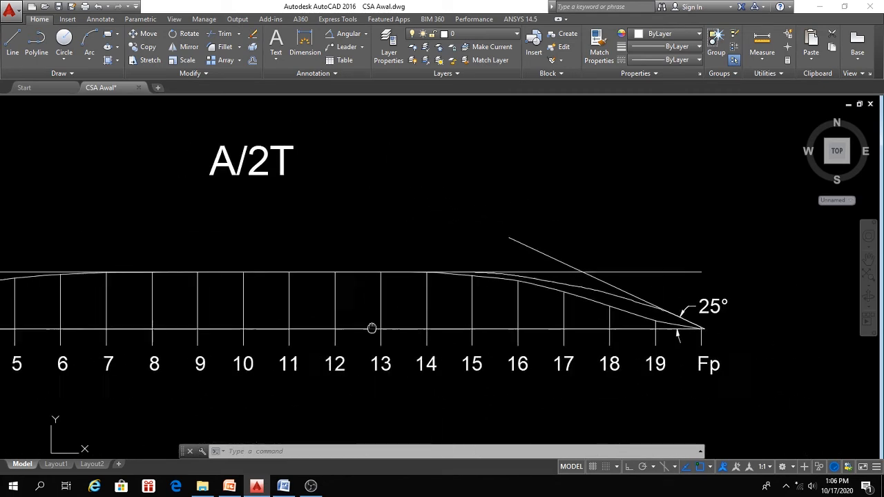
middle_click_drag(343, 329, 559, 306)
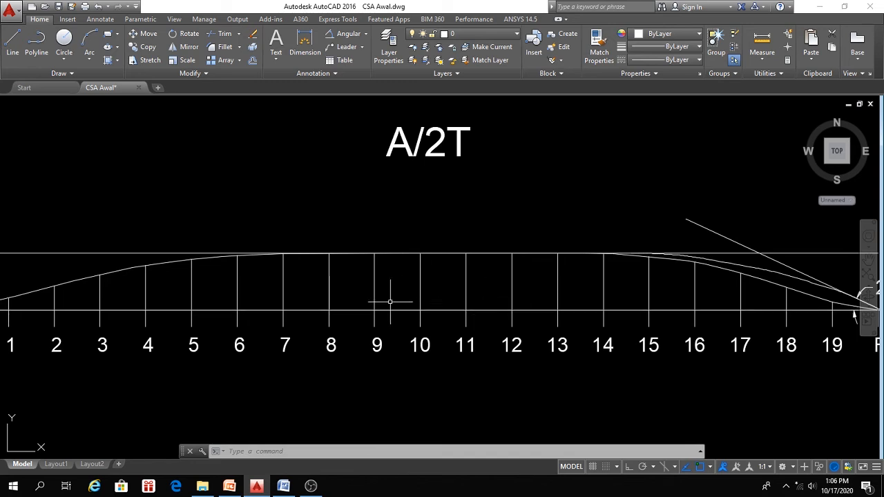
middle_click_drag(389, 296, 598, 298)
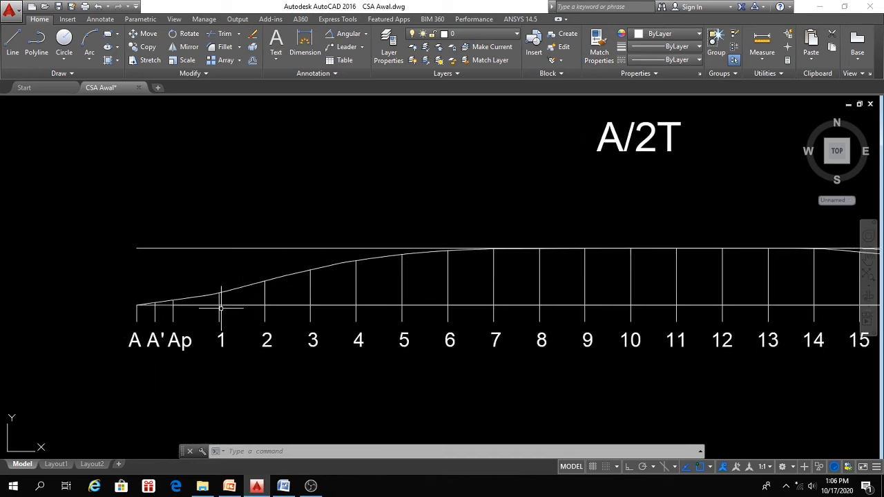
type("l")
key("Return")
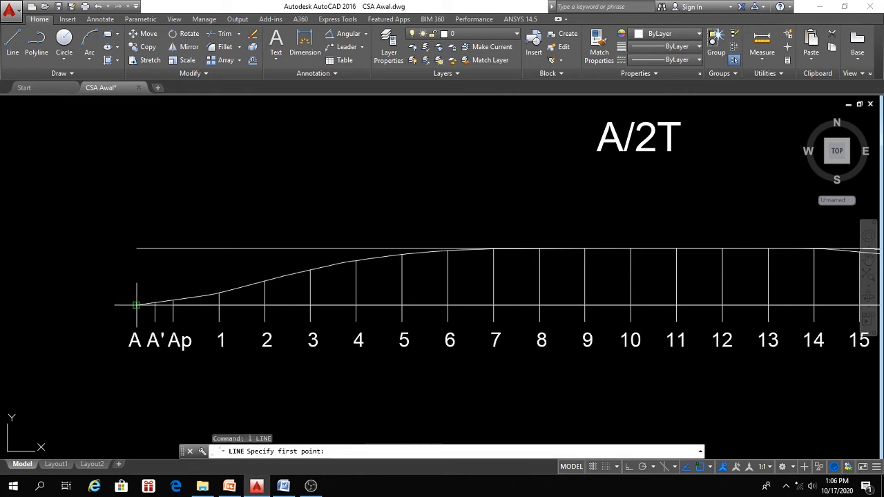
left_click(137, 305)
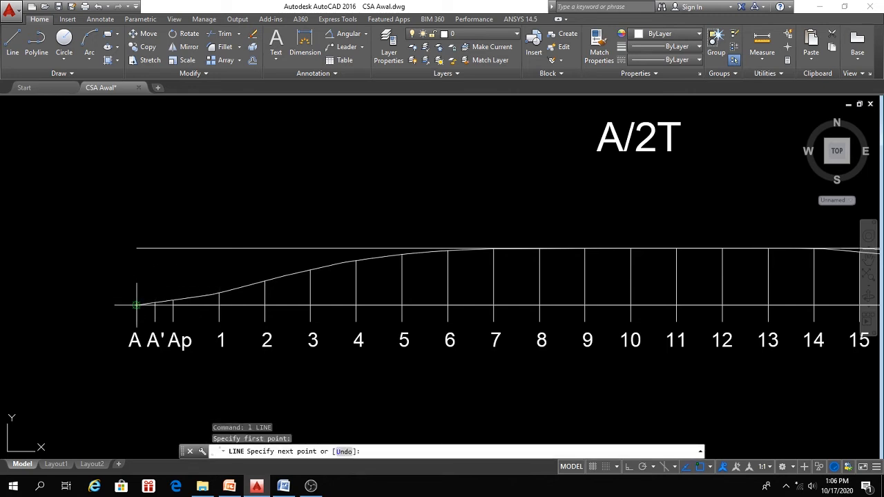
left_click(136, 215)
key("Return")
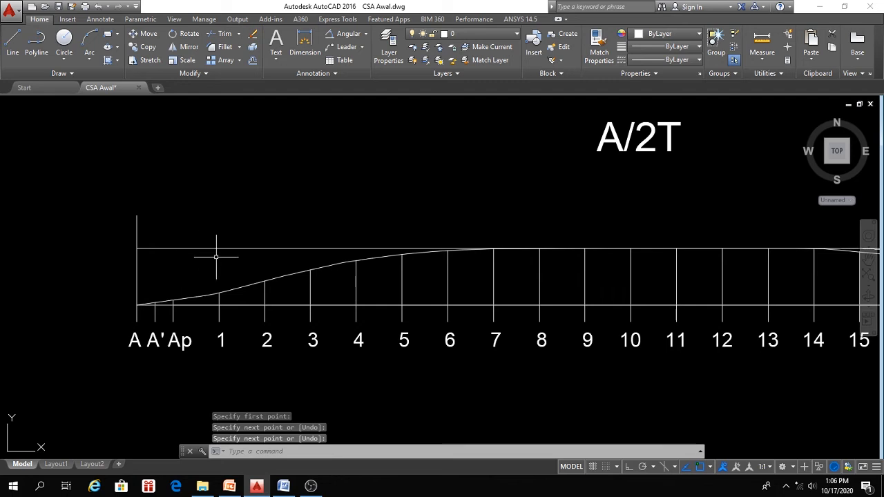
Start a fit-point spline on the offset line near station 6 and run it above the A/2T curve to near station Ap.
left_click(45, 73)
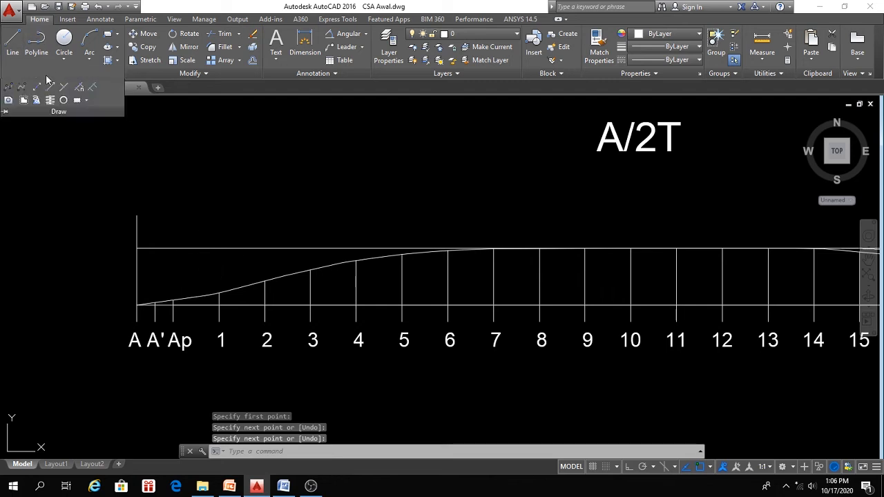
left_click(10, 87)
scroll(414, 250, "up", 5)
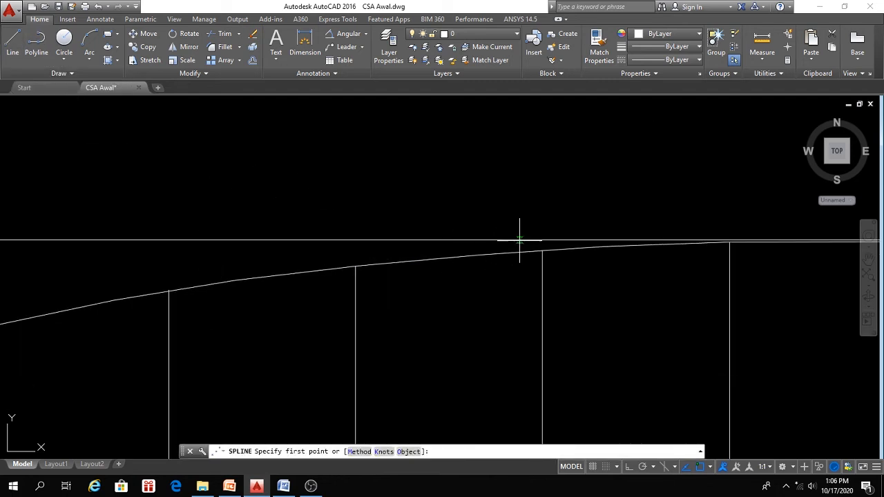
left_click(567, 241)
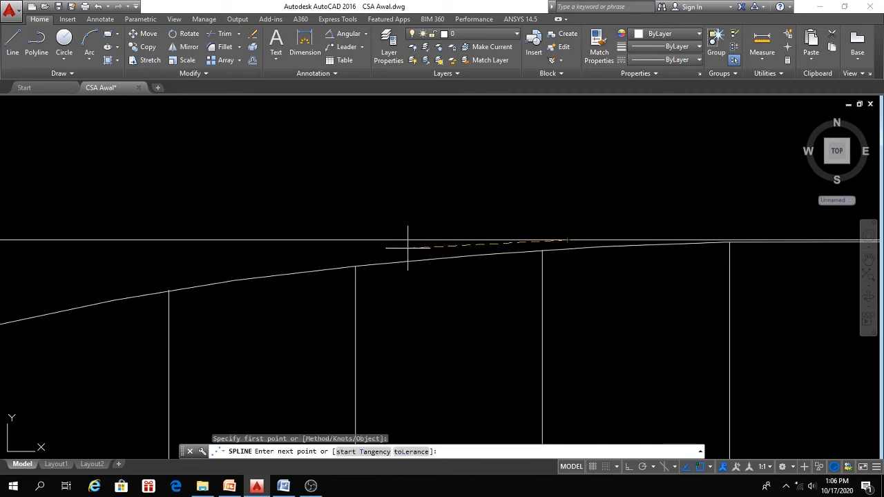
left_click(387, 245)
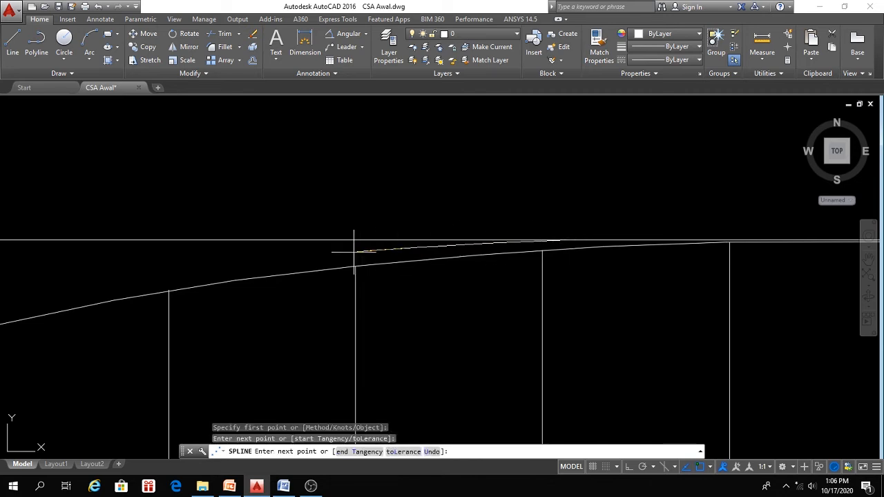
left_click(227, 261)
middle_click_drag(227, 261, 282, 249)
scroll(290, 228, "down", 4)
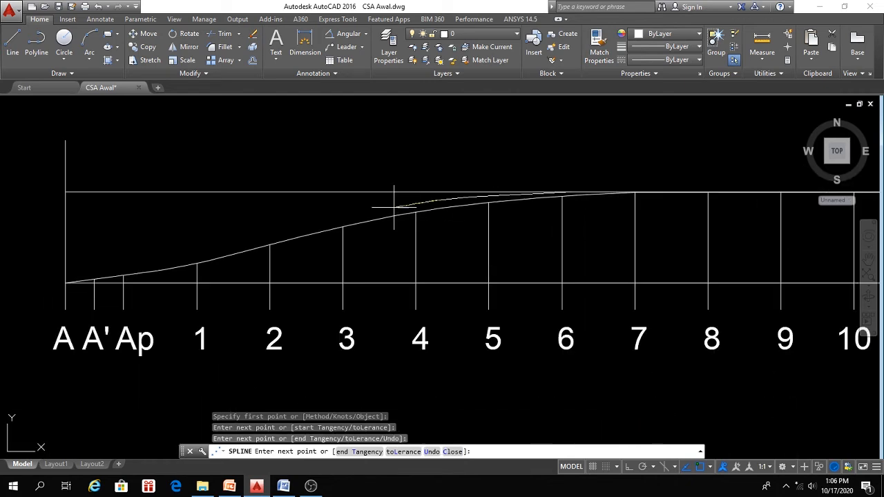
left_click(301, 214)
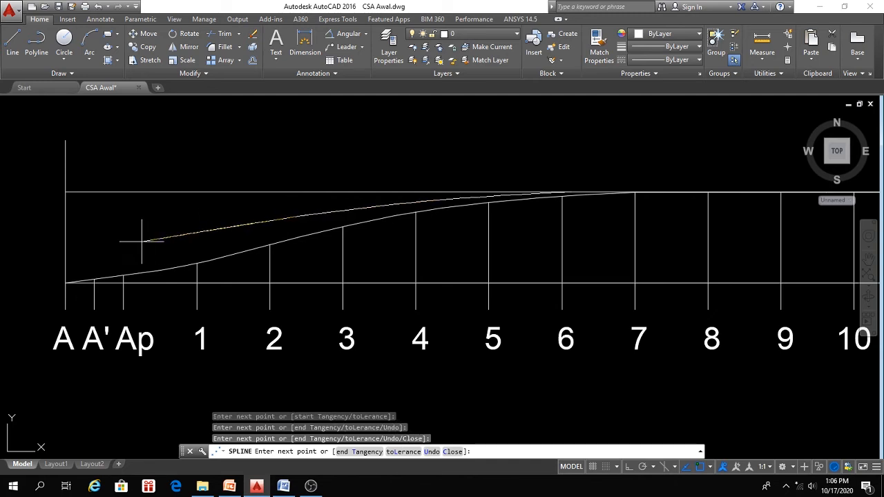
left_click(133, 246)
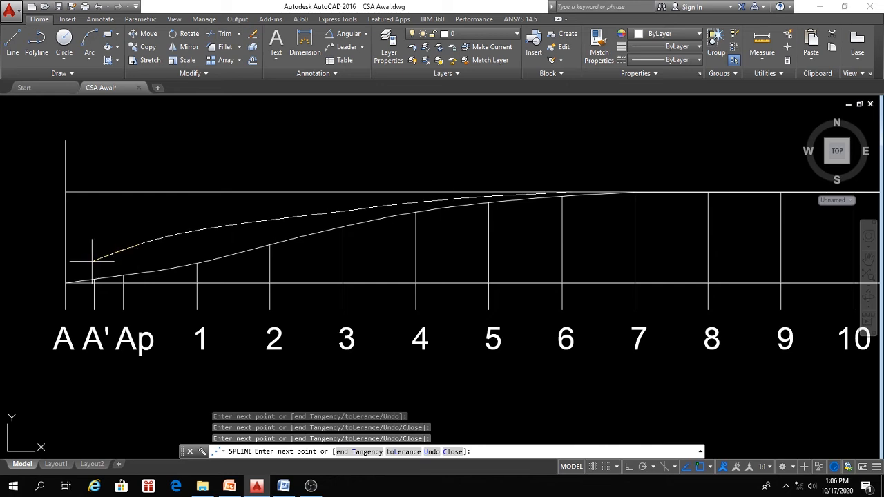
End the aft spline on the vertical line at station A, above the baseline, keeping the curve smooth.
middle_click_drag(80, 258, 119, 235)
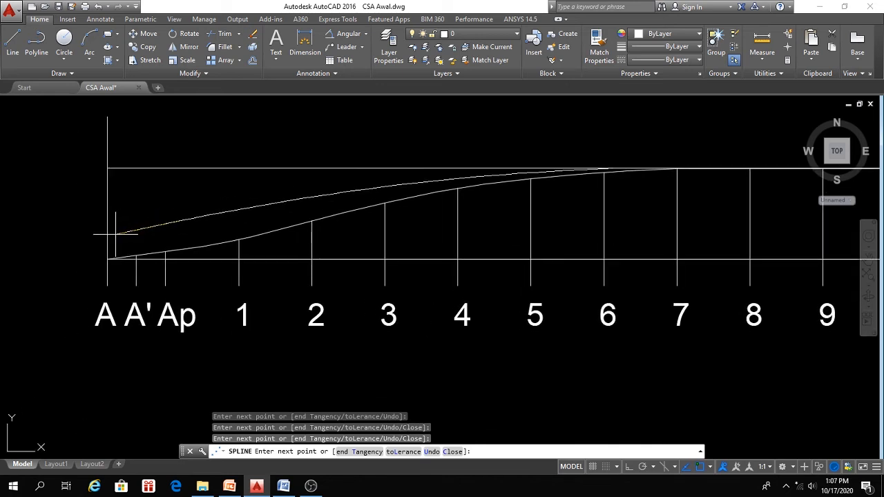
scroll(117, 235, "up", 2)
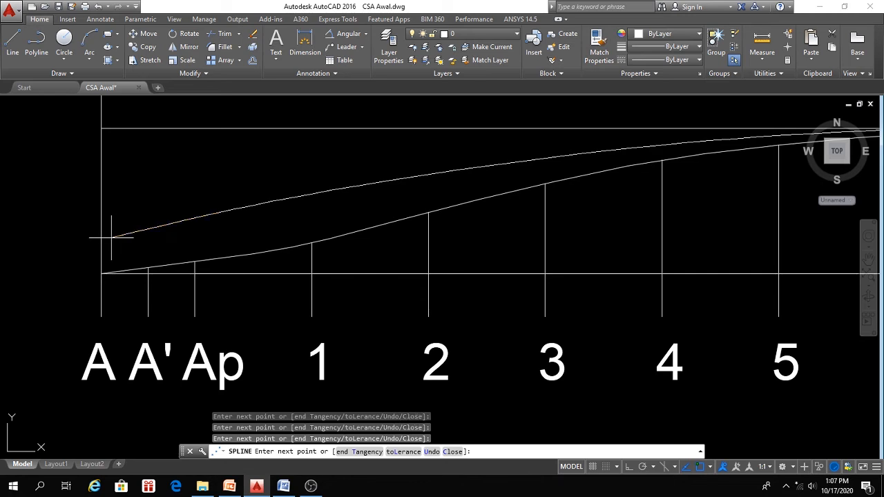
scroll(101, 244, "up", 4)
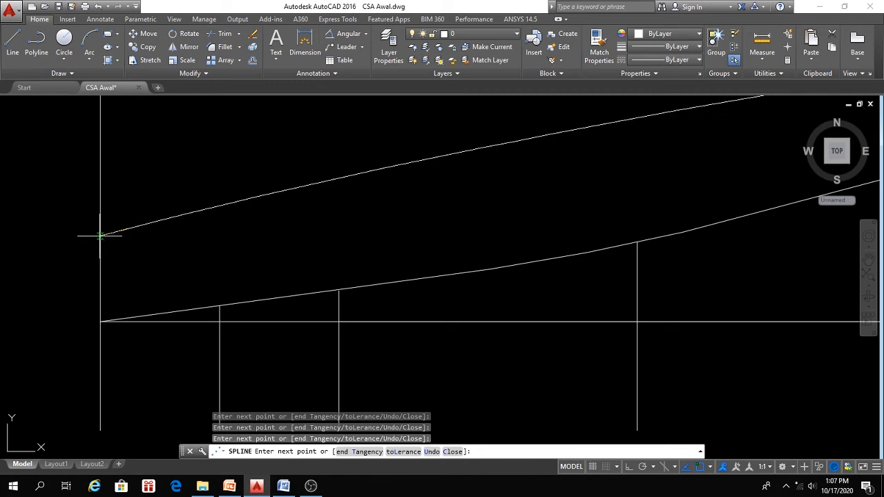
left_click(100, 236)
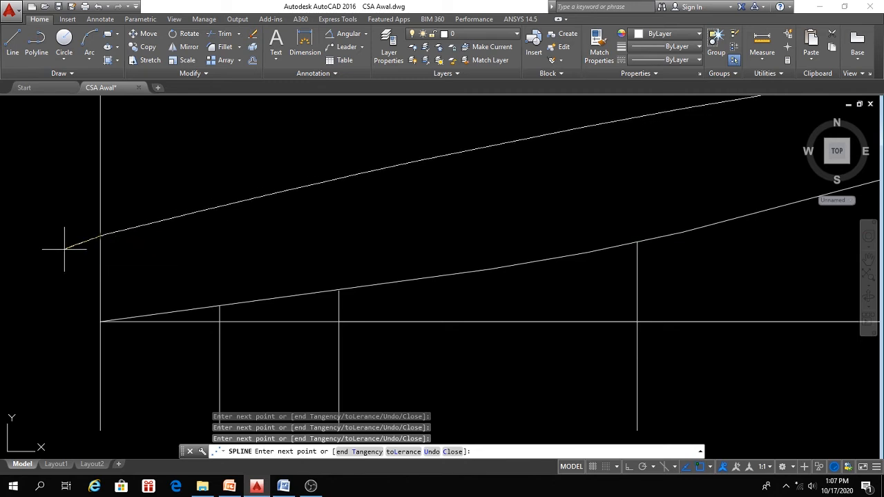
key("Return")
Trim away the vertical line at station A above the B/2 curve and the offset line's aft end.
scroll(73, 251, "down", 8)
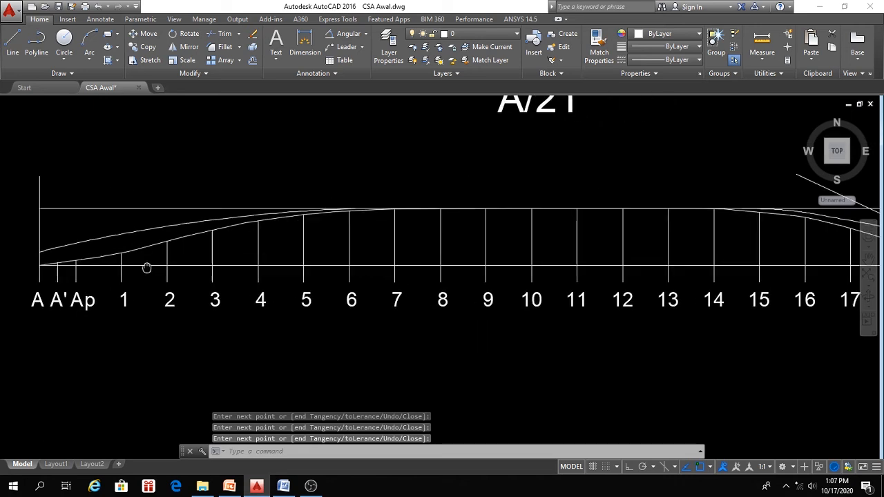
mouse_move(270, 295)
middle_mouse_down()
mouse_move(222, 280)
mouse_move(289, 274)
middle_mouse_up()
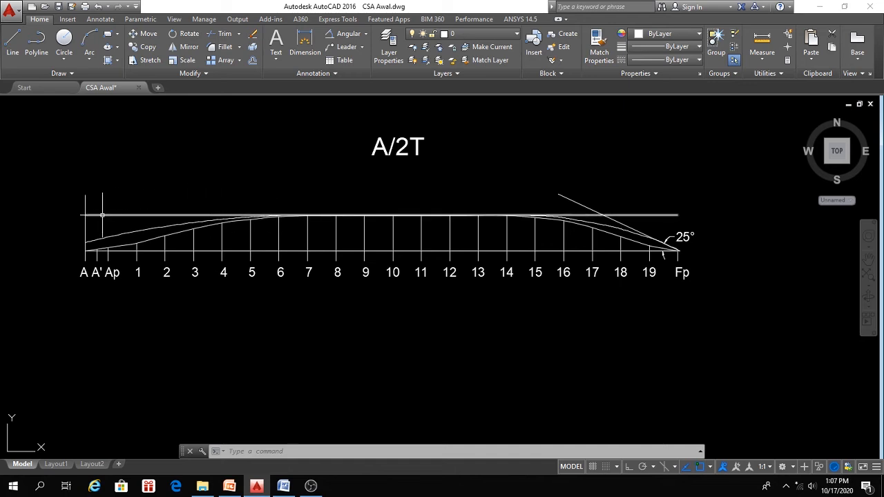
type("tr")
key("Return")
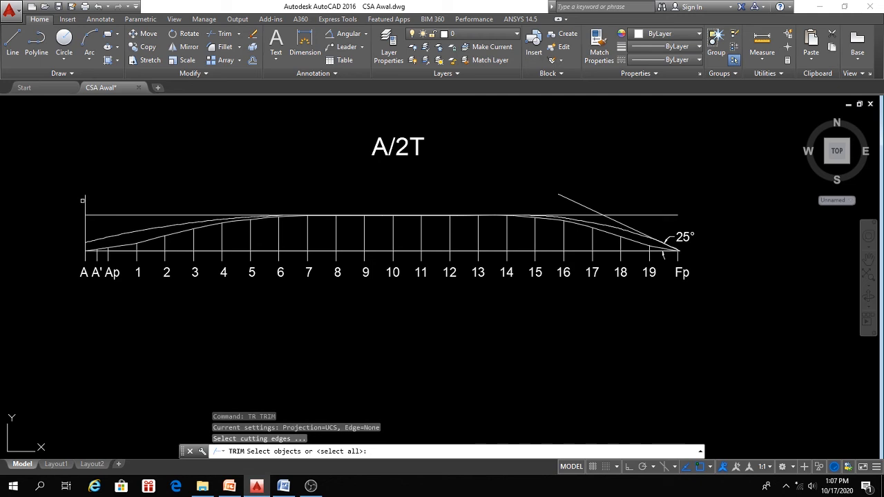
left_click(85, 201)
key("Return")
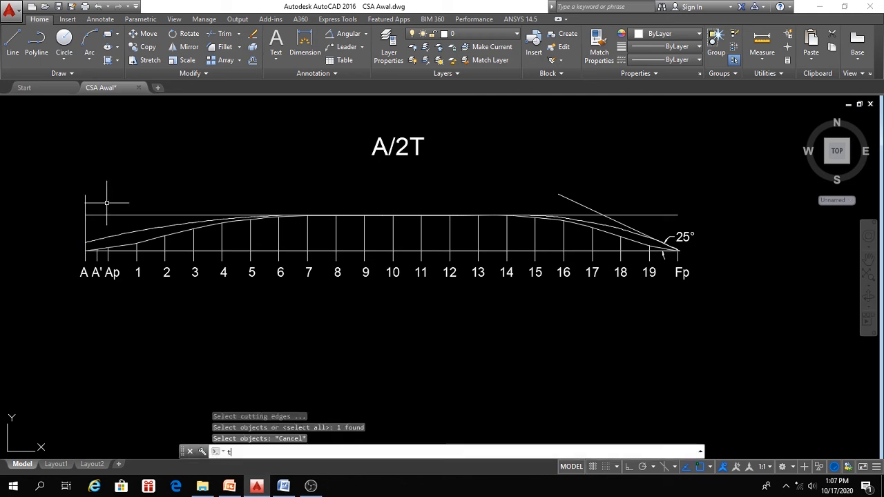
left_click(110, 201)
left_click(66, 226)
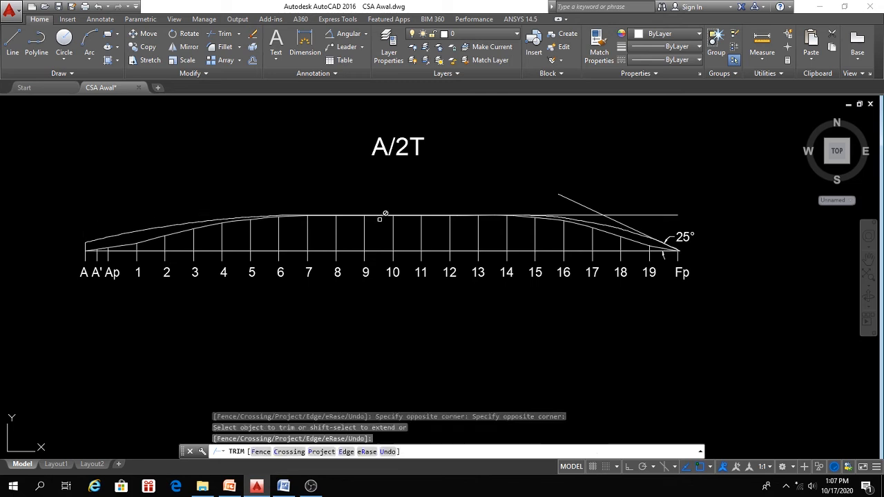
Trim the offset line's segment above the forward B/2 curve, up to the sloping 25° line.
middle_click_drag(611, 212, 437, 200)
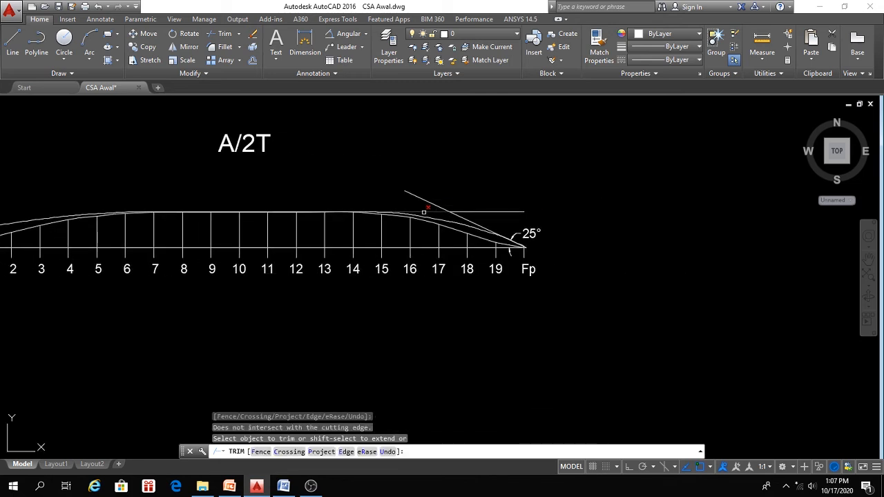
scroll(408, 209, "up", 5)
left_click(409, 205)
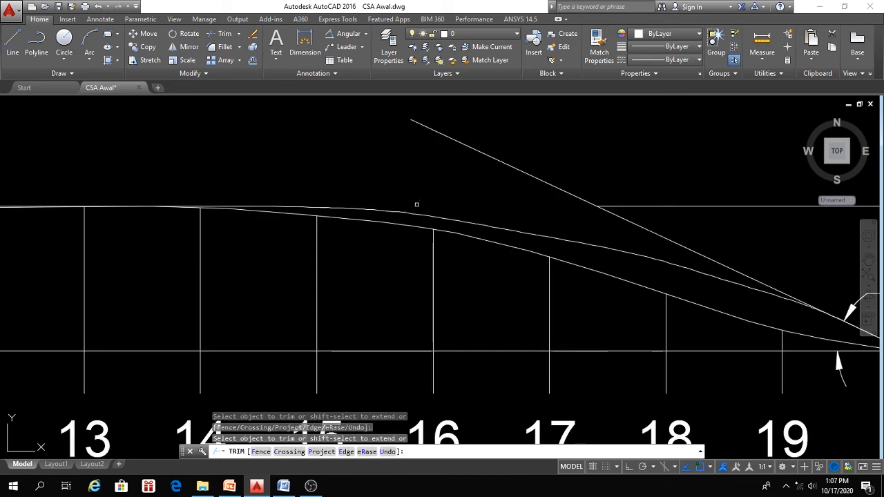
key("Escape")
Erase the leftover forward offset segment, the sloping construction line and its 25° angle dimension.
left_click(633, 172)
left_click(586, 217)
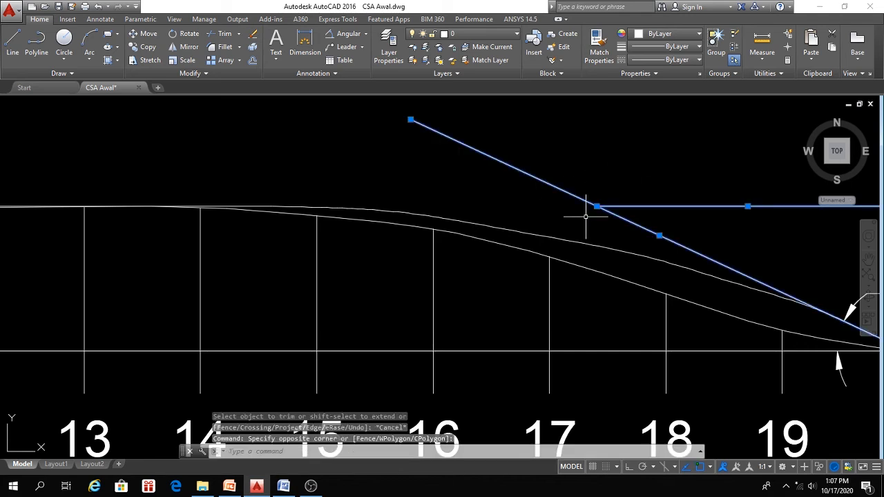
type("e")
key("Return")
scroll(621, 232, "down", 3)
left_click(657, 220)
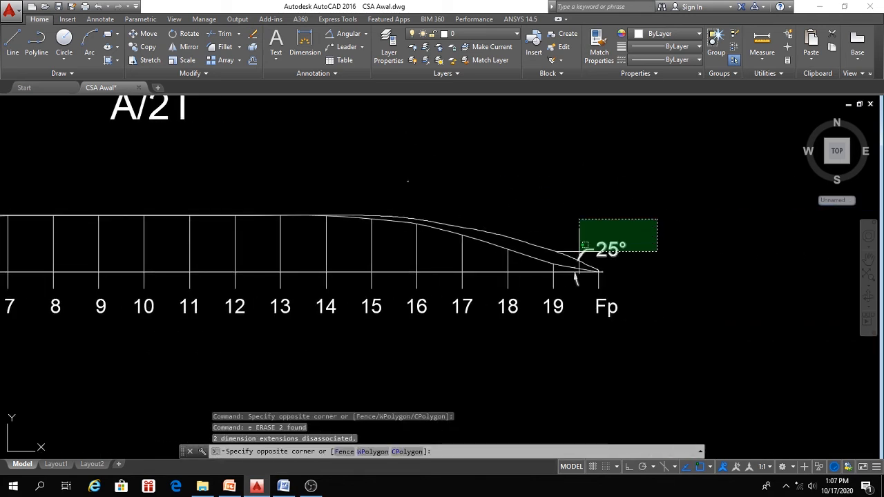
left_click(582, 250)
type("e")
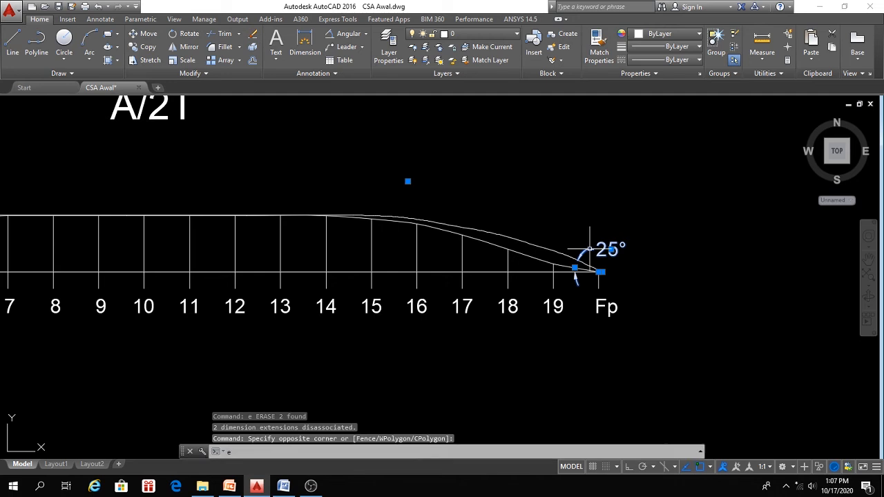
key("Return")
Erase the short line stub extending past Fp at the forward end of the baseline.
scroll(617, 277, "up", 5)
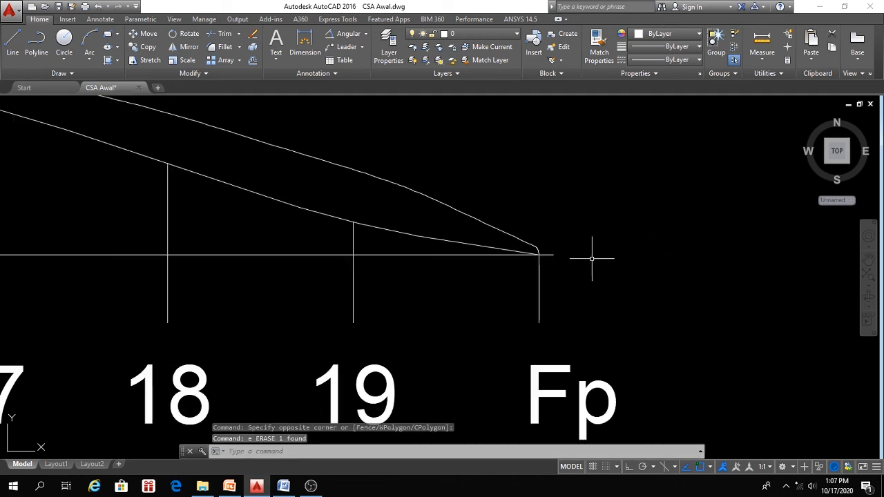
left_click(527, 204)
left_click(569, 271)
type("E")
key("Return")
scroll(569, 272, "down", 8)
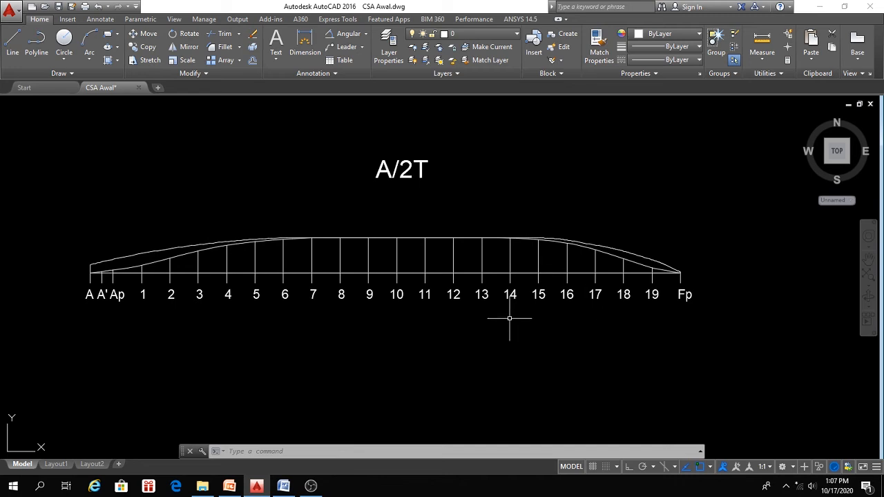
Erase the lower A/2T curve that runs beneath the B/2 curve.
middle_click_drag(430, 301, 491, 303)
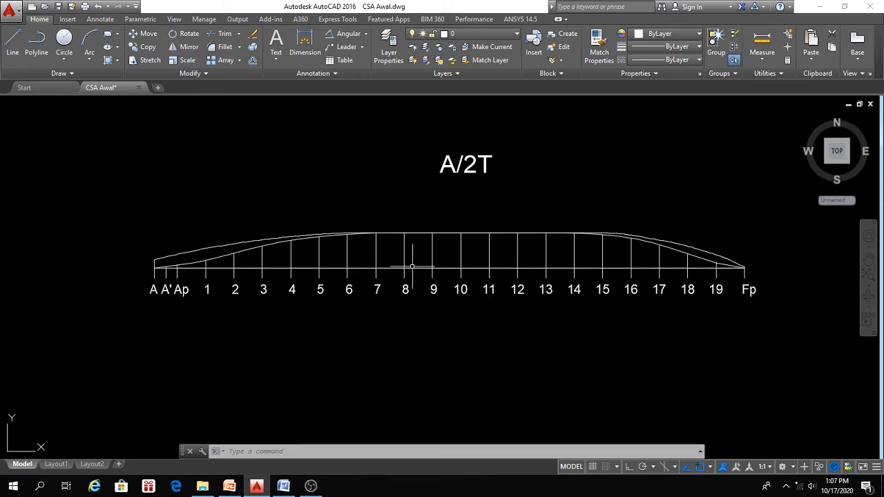
scroll(419, 270, "up", 1)
scroll(423, 270, "down", 1)
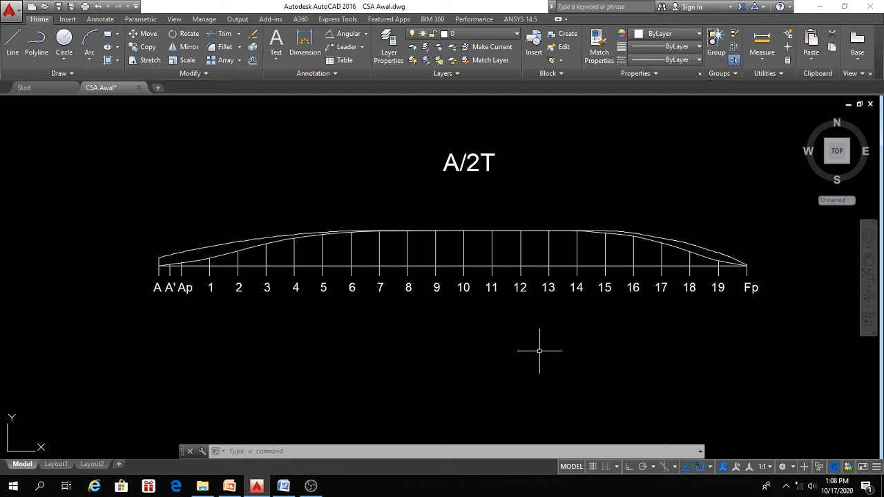
left_click(256, 245)
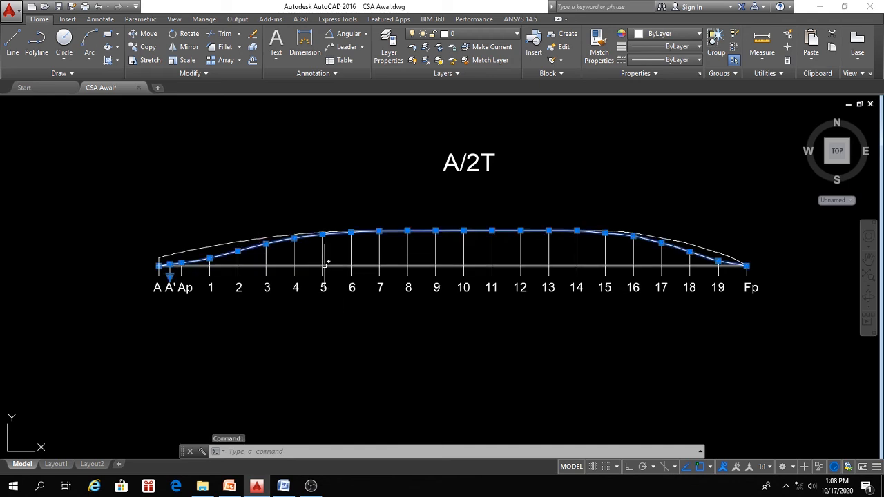
type("e")
key("Return")
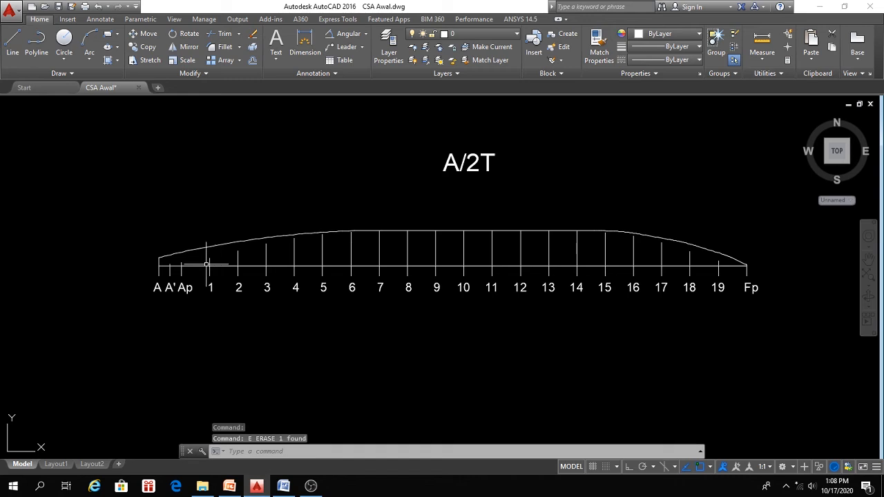
scroll(197, 263, "up", 2)
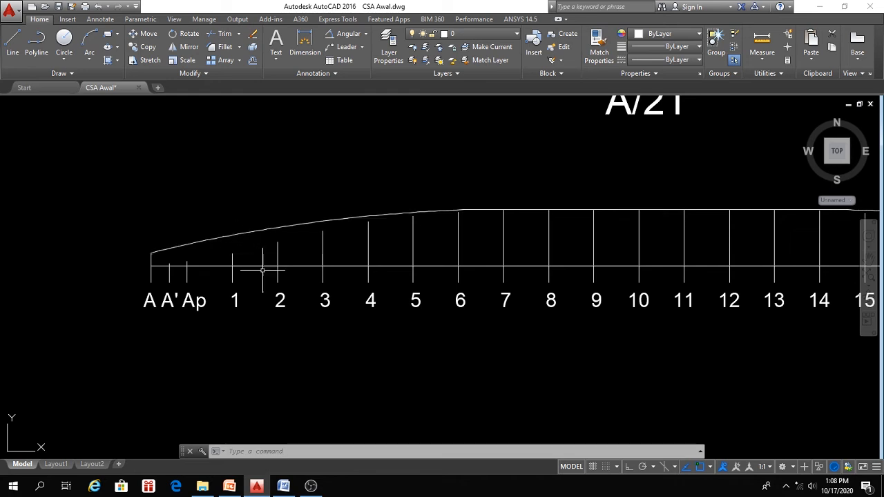
type("ex")
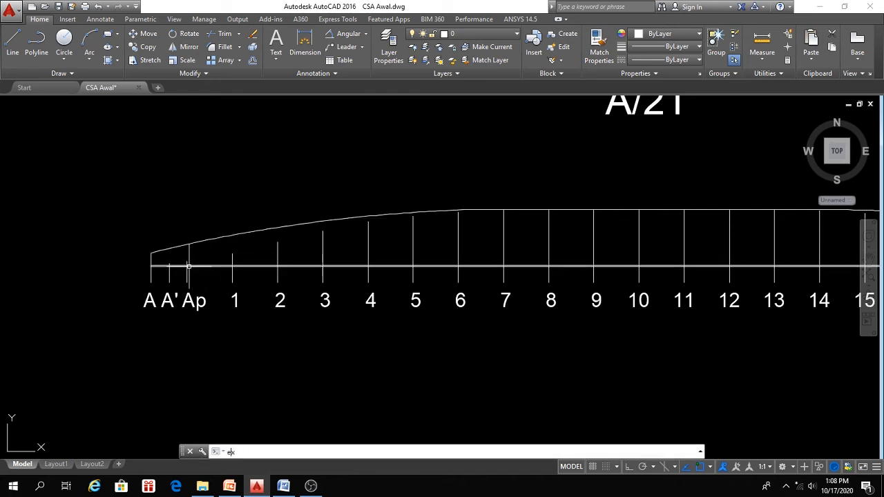
key("Return")
scroll(181, 266, "up", 6)
left_click(175, 262)
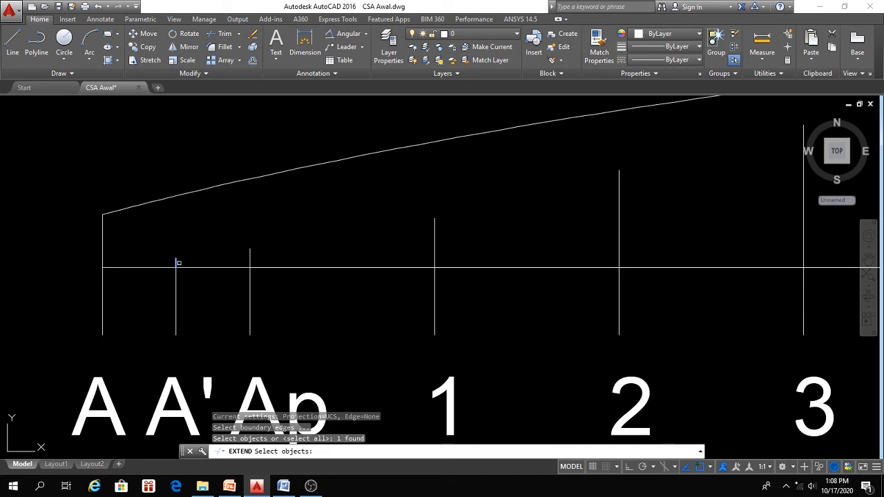
key("Escape")
Extend the station lines A', Ap, 1 and 2 up to the B/2 curve, using all objects as boundaries.
type("ex")
key("Return")
key("Return")
left_click(175, 262)
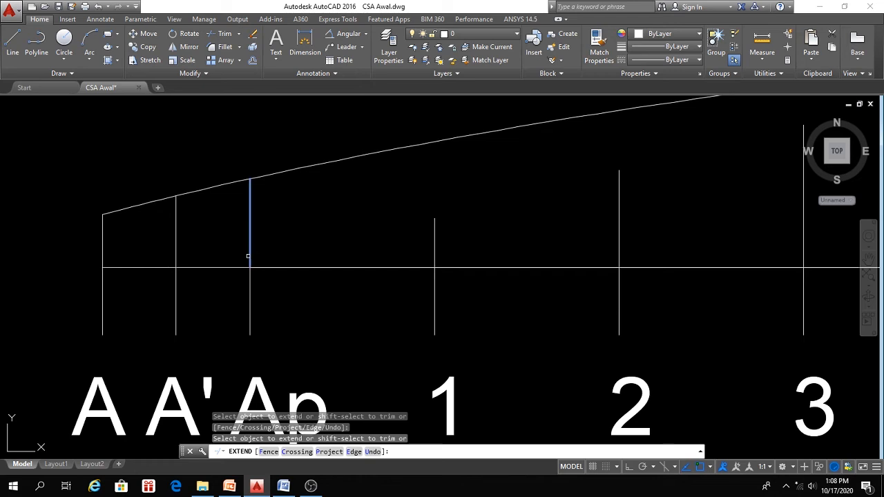
left_click(435, 241)
left_click(656, 212)
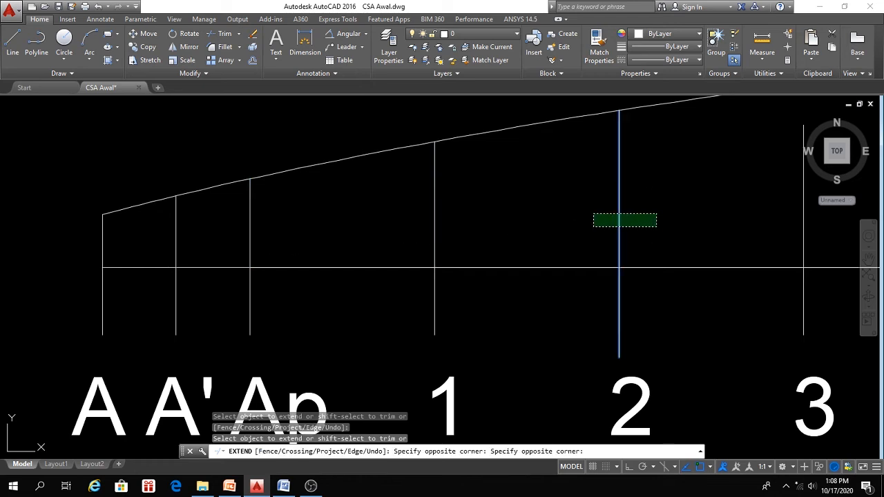
left_click(607, 225)
Extend the station lines 3, 4, 5 and 6 up to the B/2 curve.
scroll(614, 227, "down", 4)
middle_click_drag(613, 234, 487, 256)
left_click(592, 217)
left_click(552, 222)
middle_click_drag(703, 204, 482, 248)
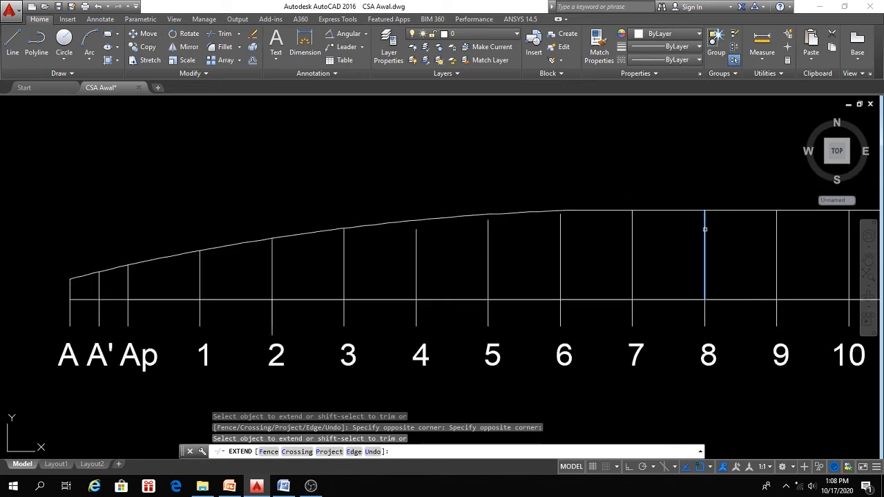
left_click(715, 228)
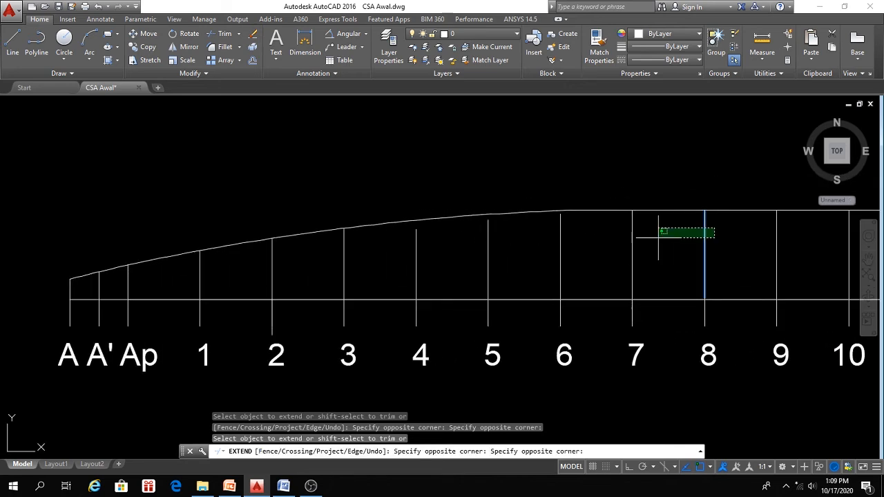
left_click(446, 242)
left_click(450, 245)
left_click(403, 243)
Extend the station lines from 8 through 16 up to the B/2 curve.
scroll(456, 243, "down", 4)
middle_click_drag(737, 244, 608, 259)
scroll(608, 259, "up", 2)
scroll(608, 260, "up", 1)
left_click(594, 242)
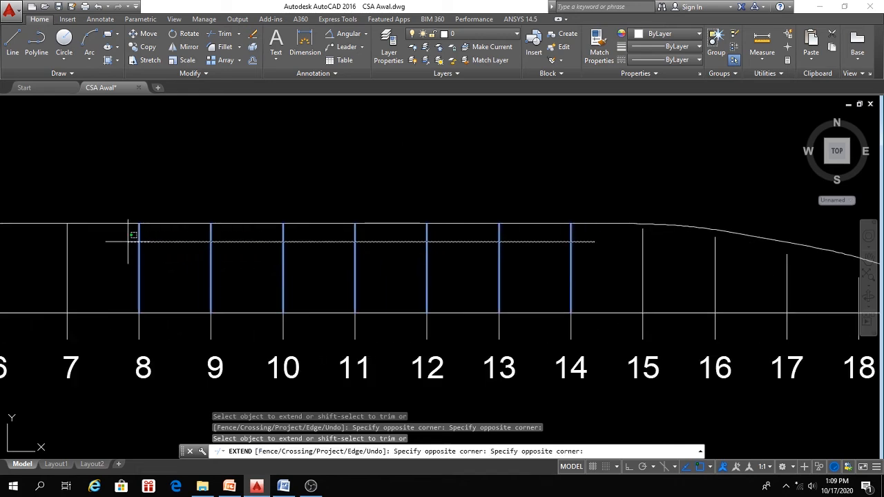
left_click(127, 241)
middle_click_drag(687, 271, 462, 277)
left_click(512, 259)
left_click(404, 254)
Extend the station lines 17, 18 and 19 up to the B/2 curve and finish the Extend command.
left_click(653, 292)
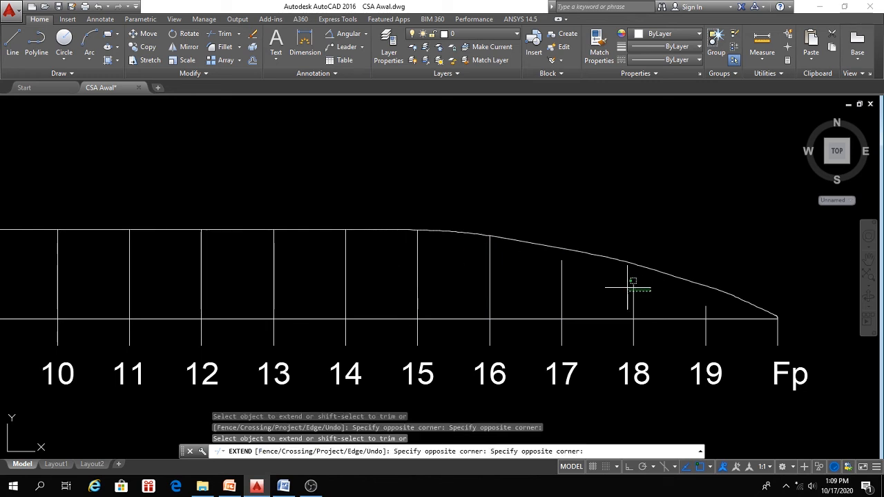
left_click(551, 280)
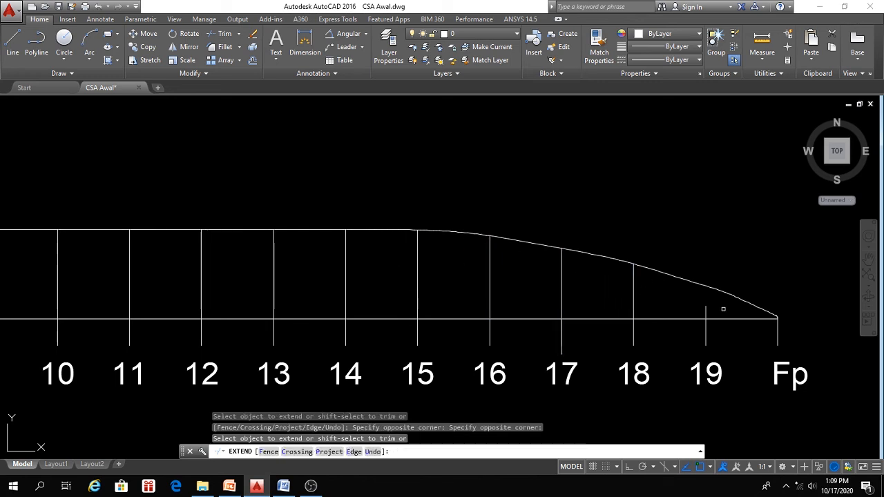
left_click(705, 309)
scroll(705, 310, "down", 4)
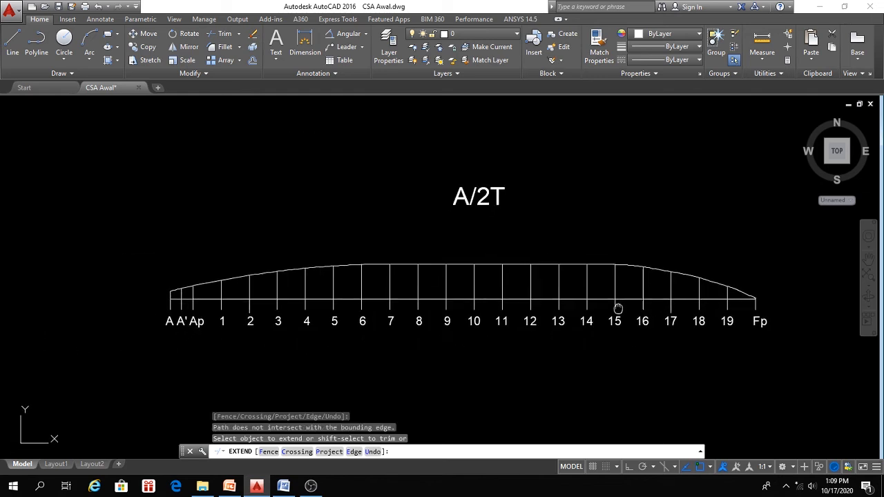
middle_click_drag(618, 309, 640, 302)
key("Escape")
middle_click_drag(349, 354, 293, 347)
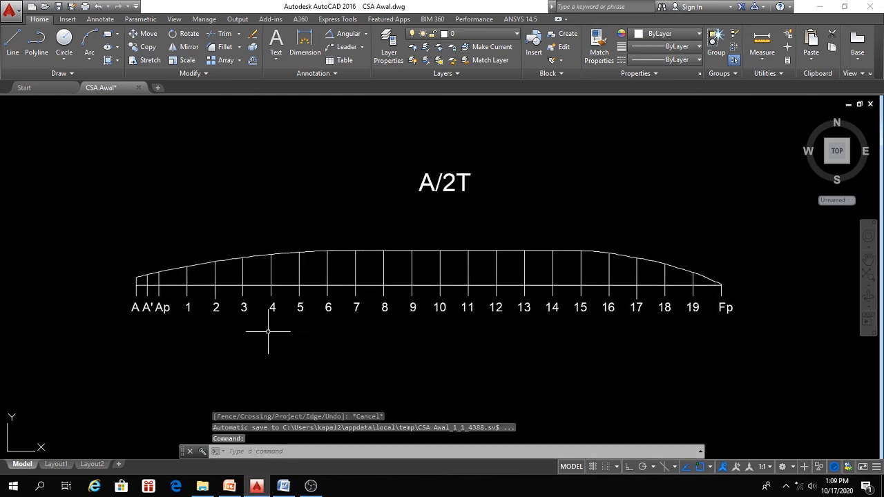
Add a vertical linear dimension at station A' from the baseline to the B/2 curve, placed aft of station A.
left_click(366, 33)
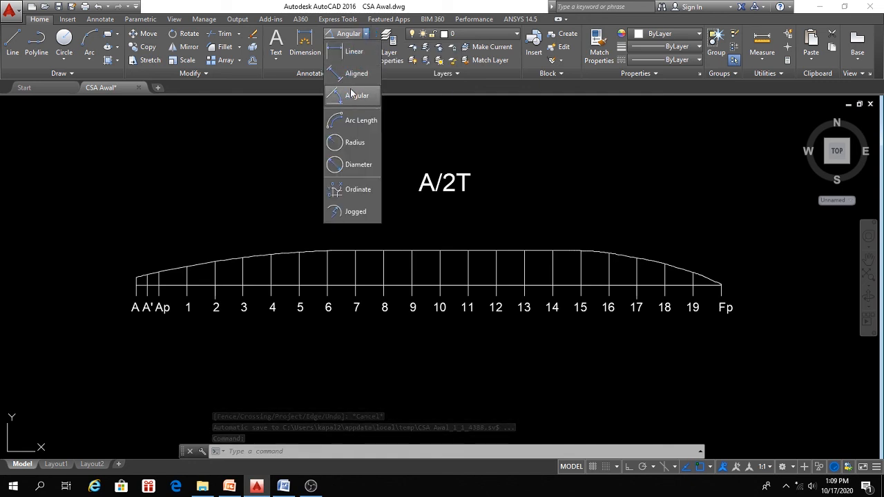
left_click(349, 54)
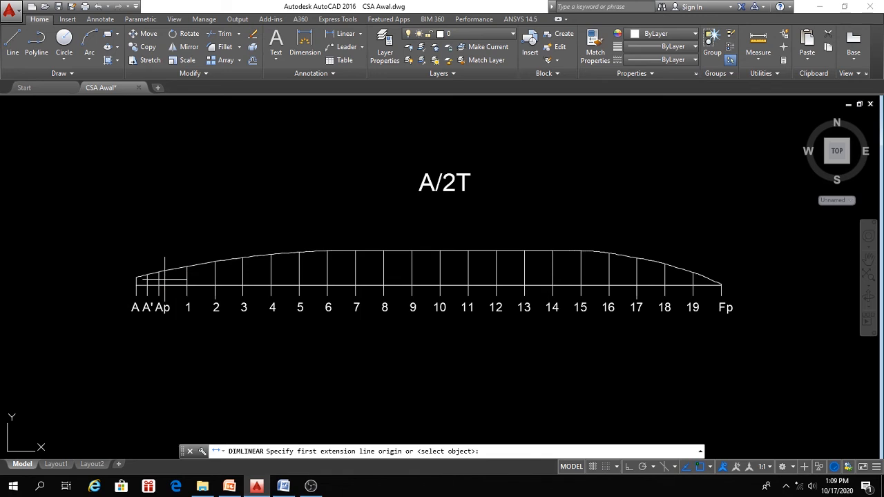
scroll(146, 282, "up", 2)
scroll(147, 282, "up", 2)
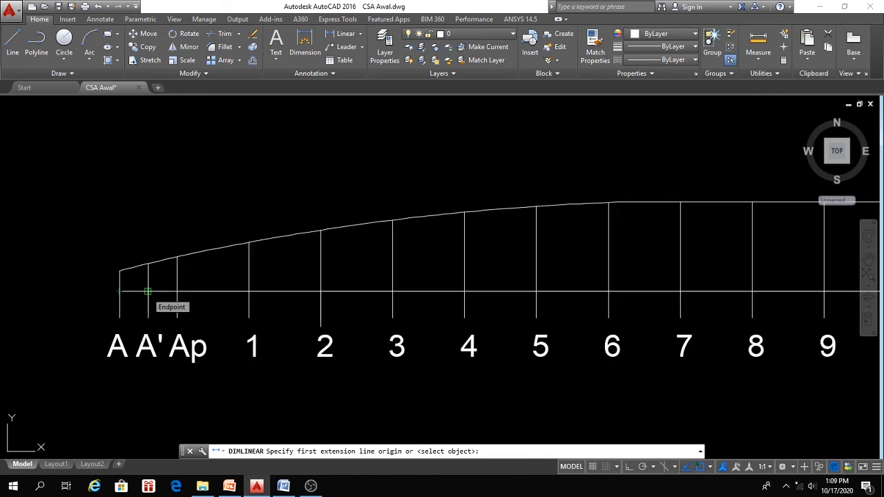
left_click(147, 291)
left_click(147, 264)
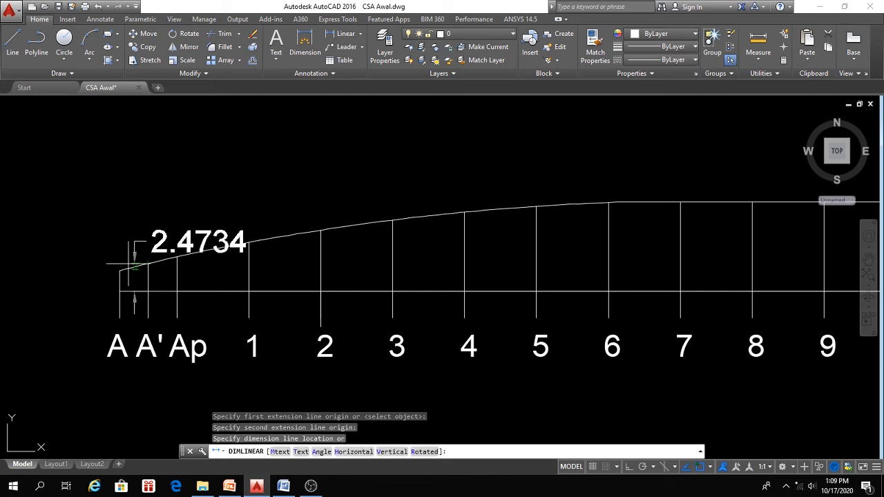
left_click(80, 266)
Dimension the height of the B/2 curve above the baseline at station A, placed outside the A' dimension.
key("Return")
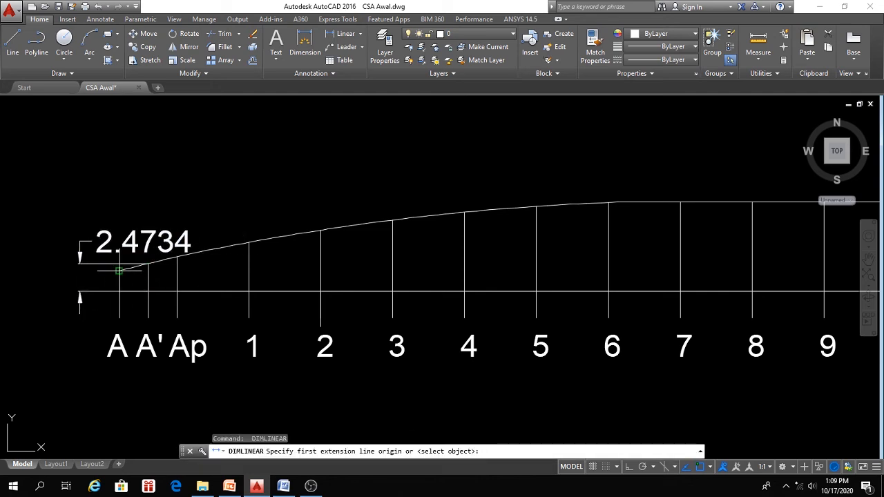
left_click(119, 271)
left_click(120, 292)
middle_click_drag(56, 294, 120, 289)
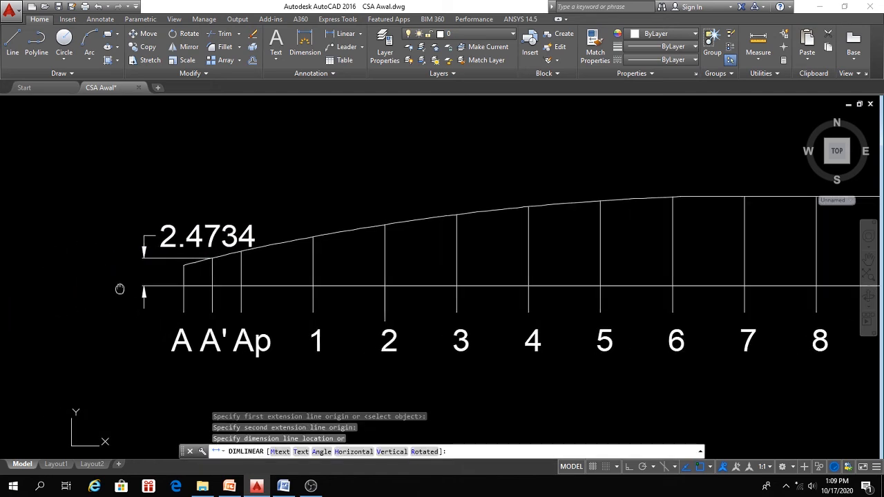
left_click(93, 291)
Dimension the height of the B/2 curve above the baseline at station 1, placed just aft of that station line.
key("Return")
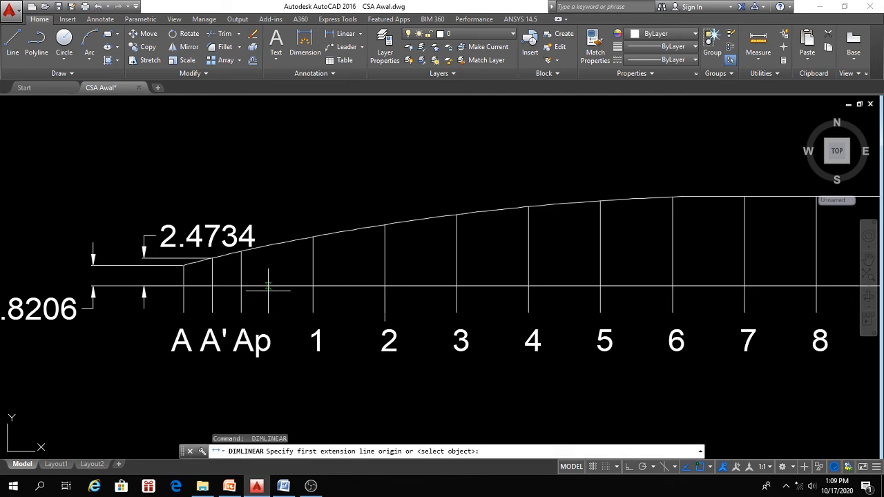
left_click(313, 285)
left_click(313, 236)
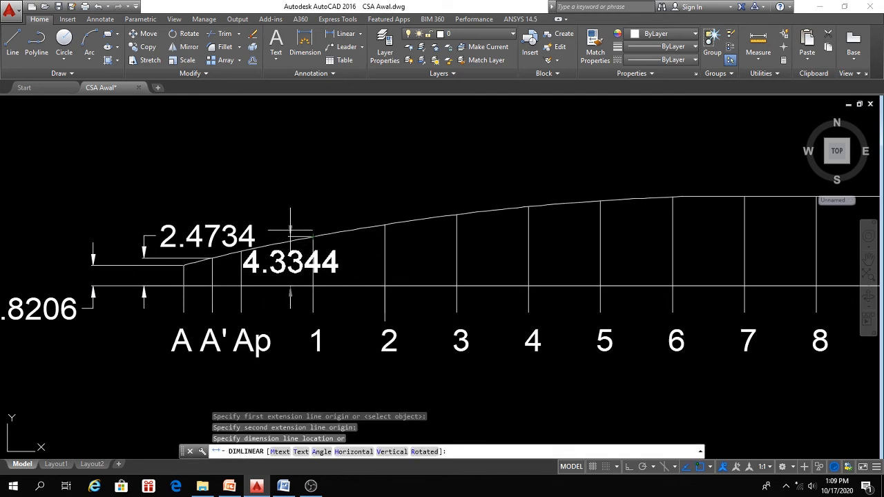
left_click(291, 235)
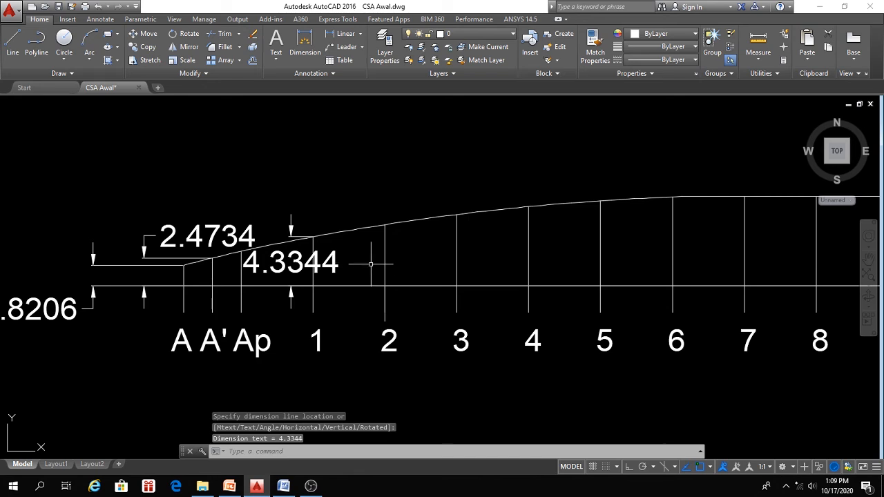
scroll(407, 276, "down", 2)
middle_click_drag(466, 283, 200, 282)
scroll(484, 290, "down", 3)
middle_click_drag(272, 291, 344, 290)
scroll(304, 277, "up", 2)
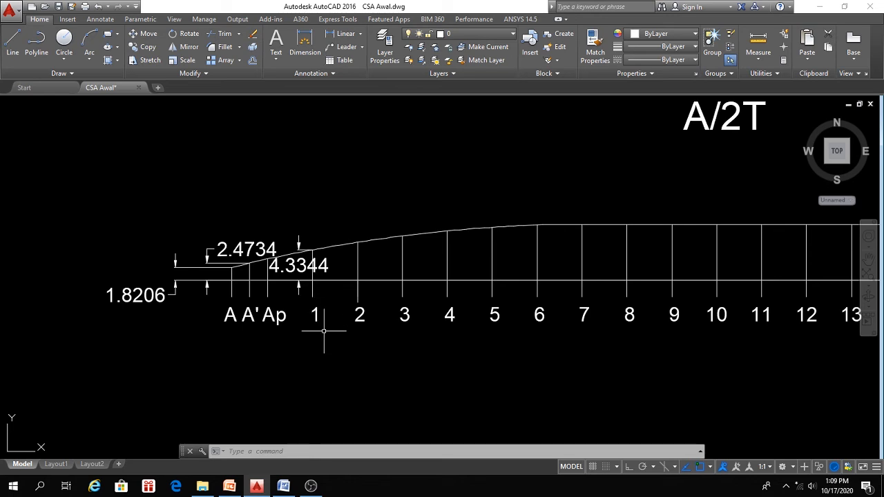
scroll(323, 335, "down", 2)
middle_click_drag(343, 339, 260, 332)
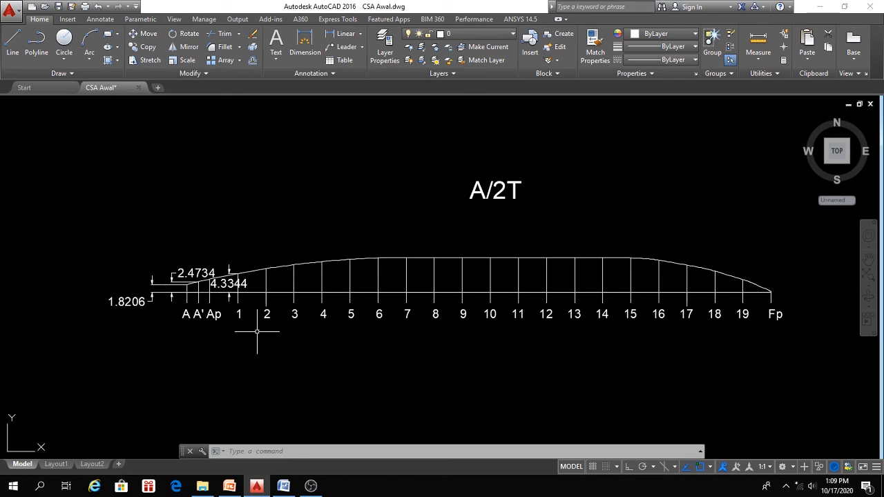